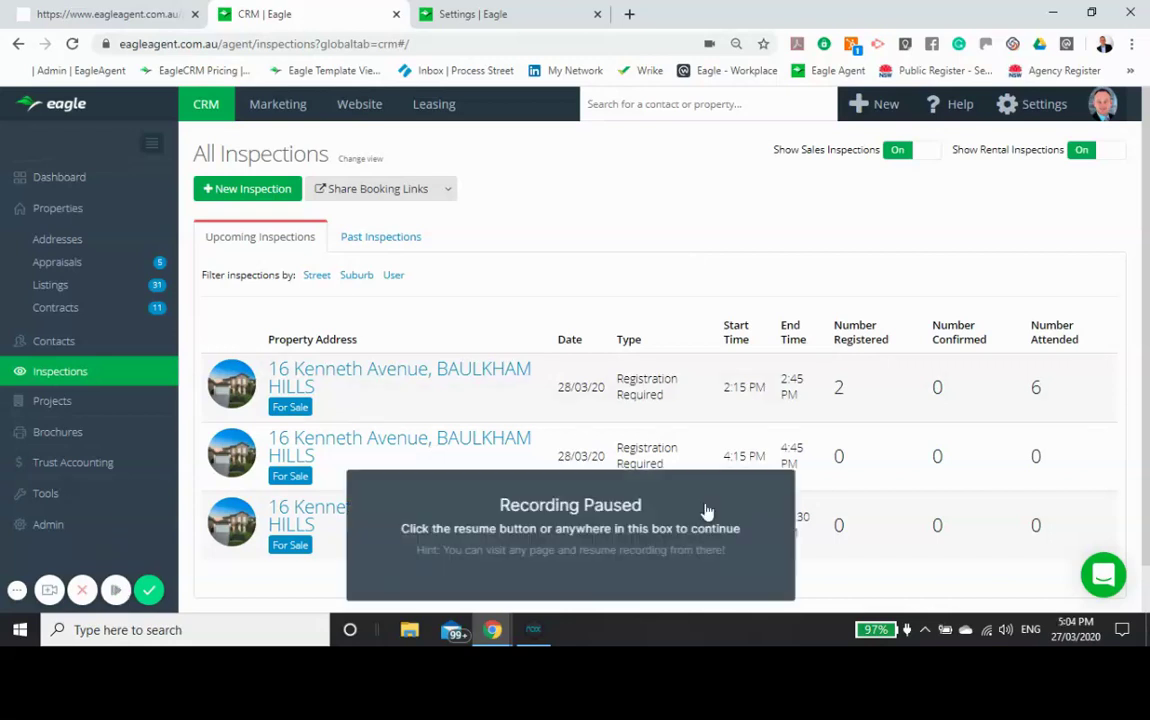
Step: Review the past inspections for the Pyrmont and Baulkham Hills properties, then go to account settings
click(707, 511)
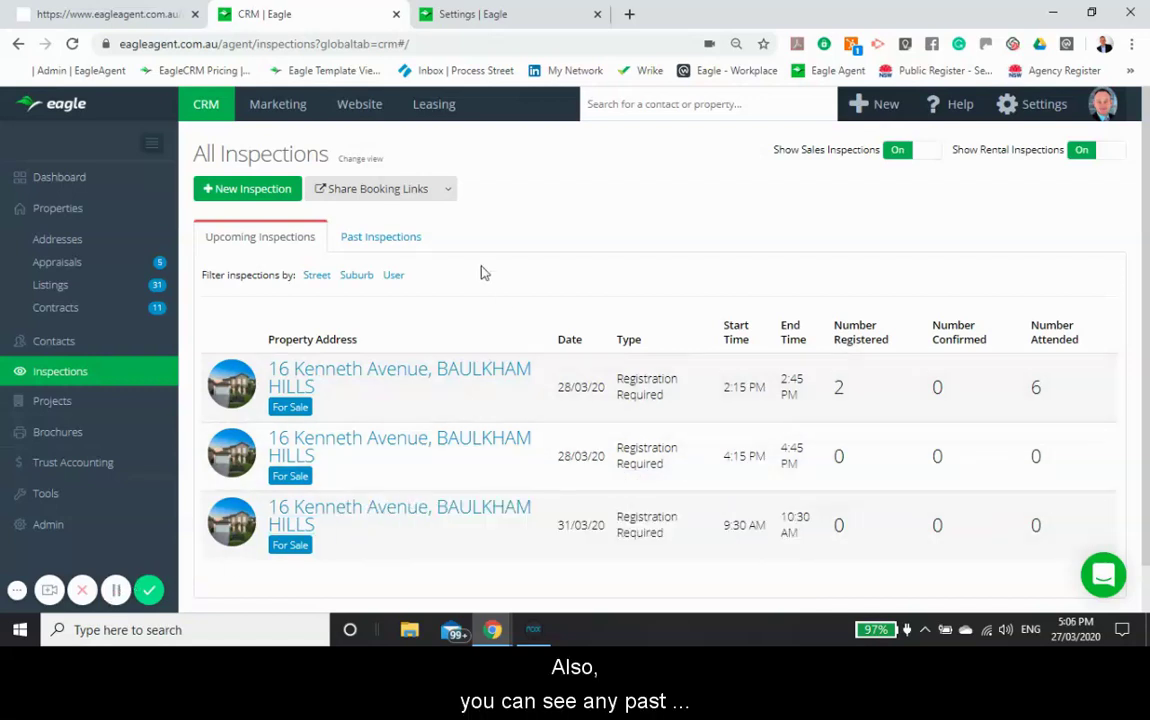
click(403, 247)
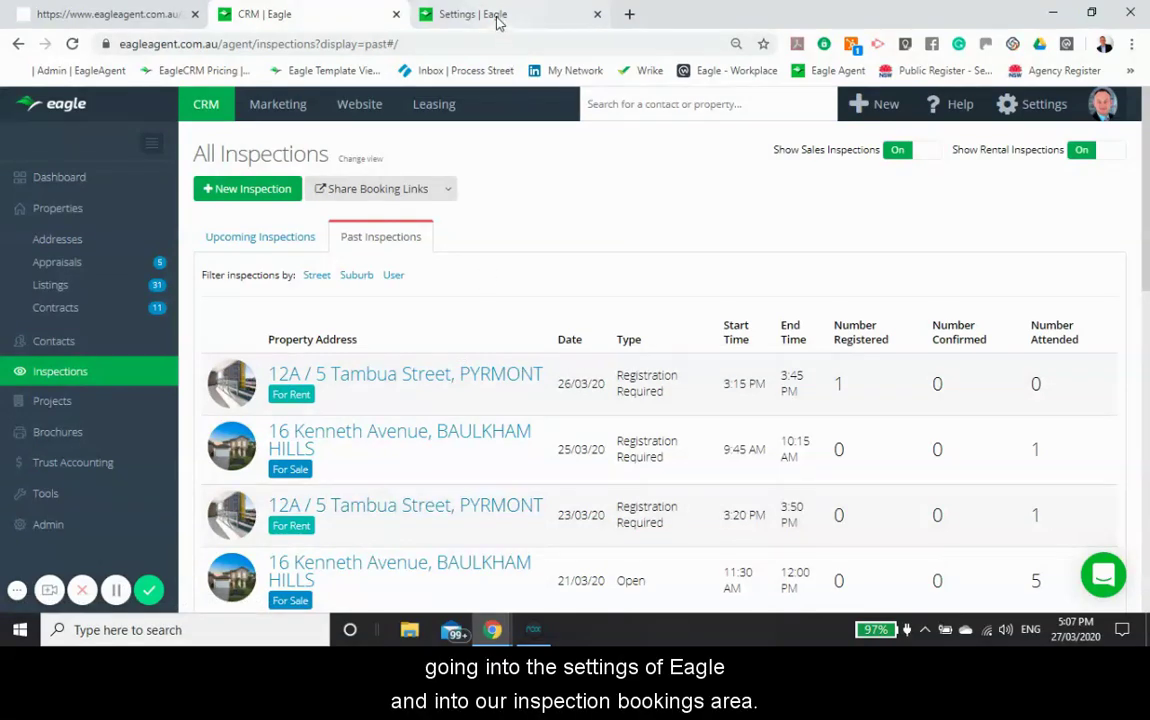
click(450, 18)
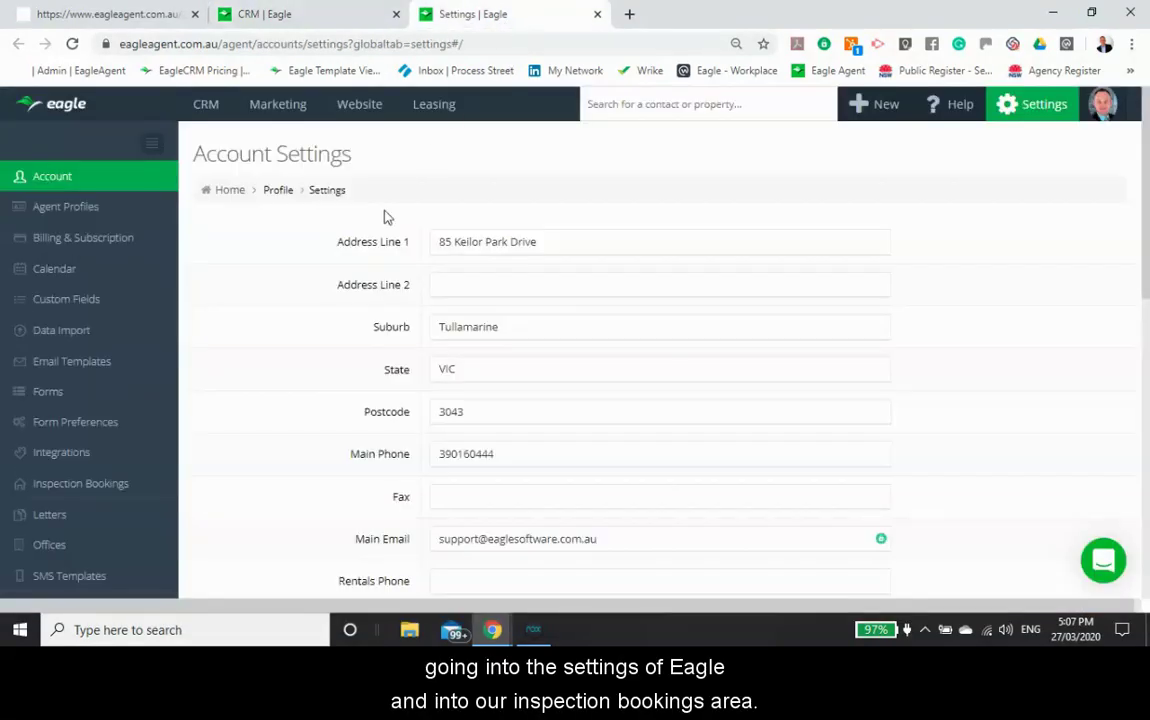
Step: Save inspection bookings with availability-calendar mode, two nominated agents, 10-minute duration and 1-hour notice
click(113, 488)
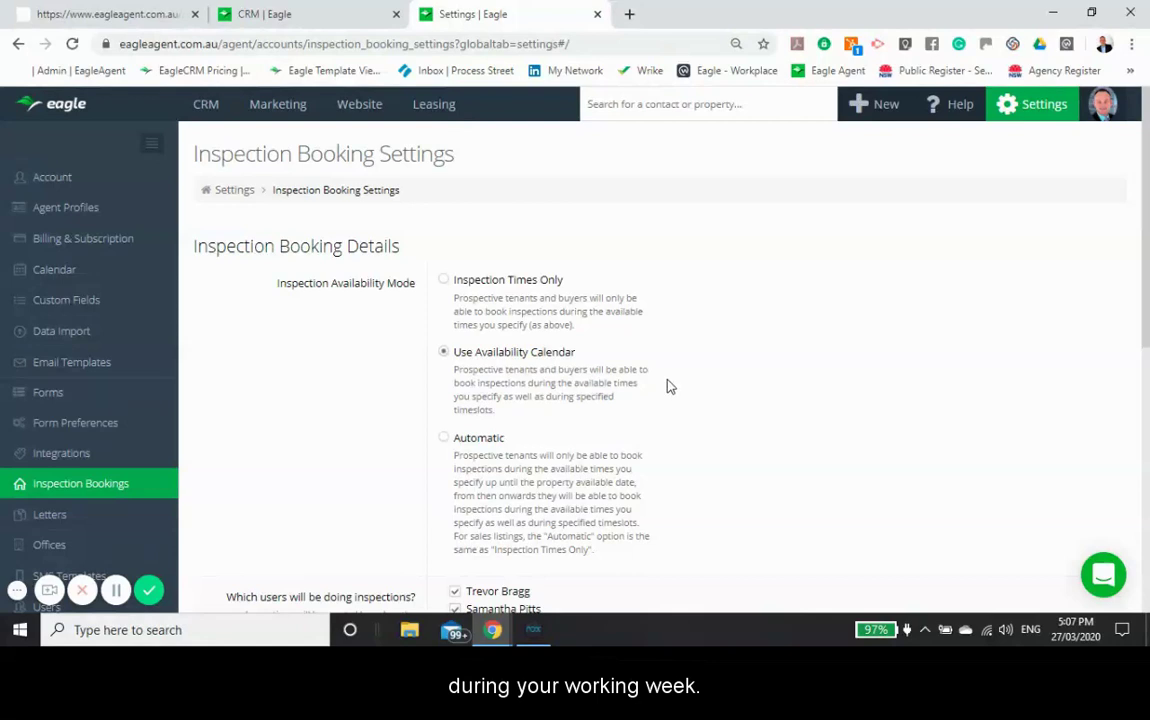
scroll(670, 386, down, 3)
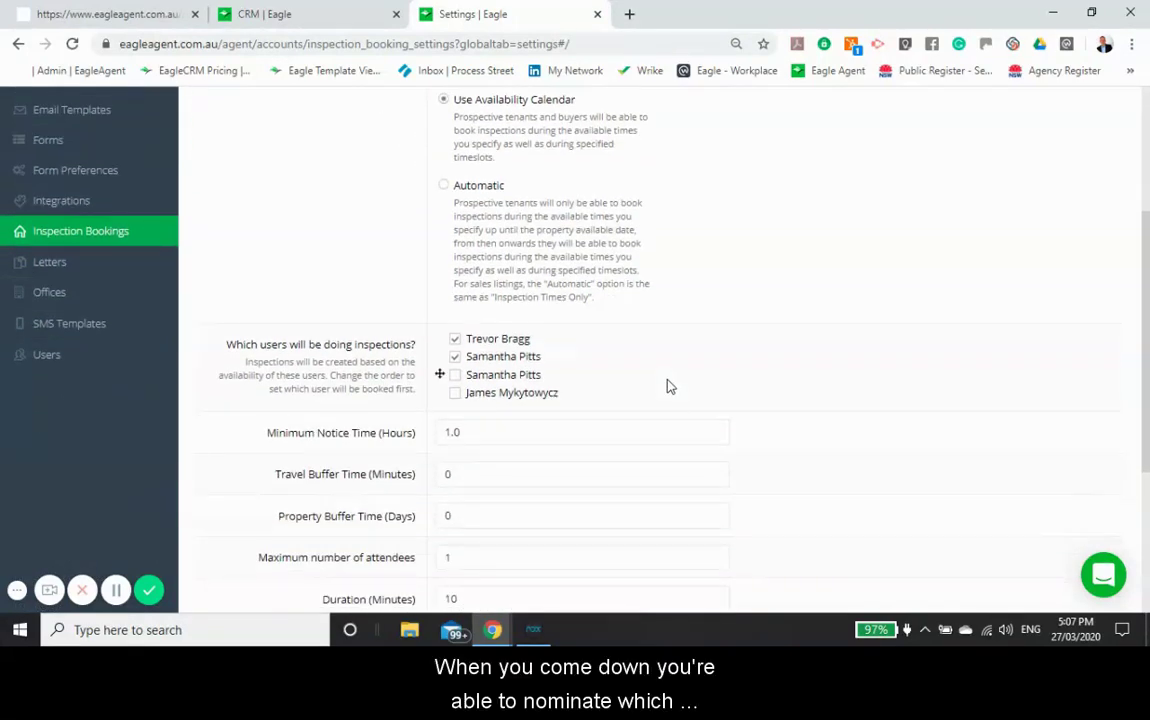
scroll(670, 386, down, 1)
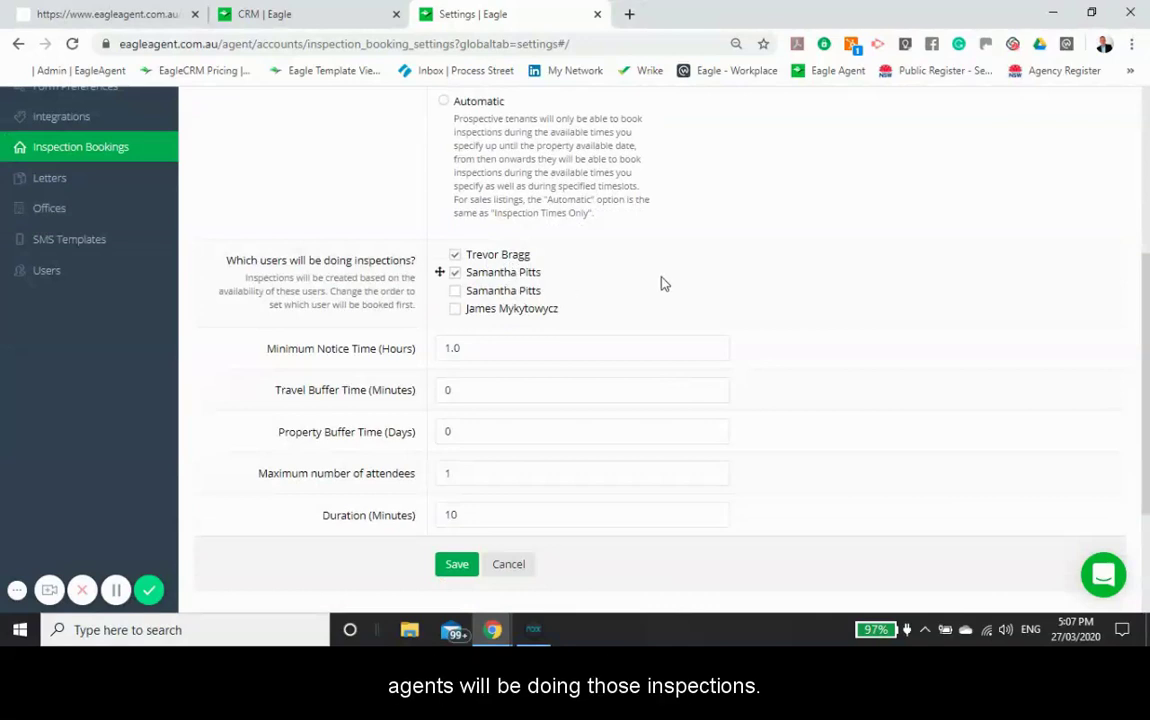
scroll(660, 284, down, 2)
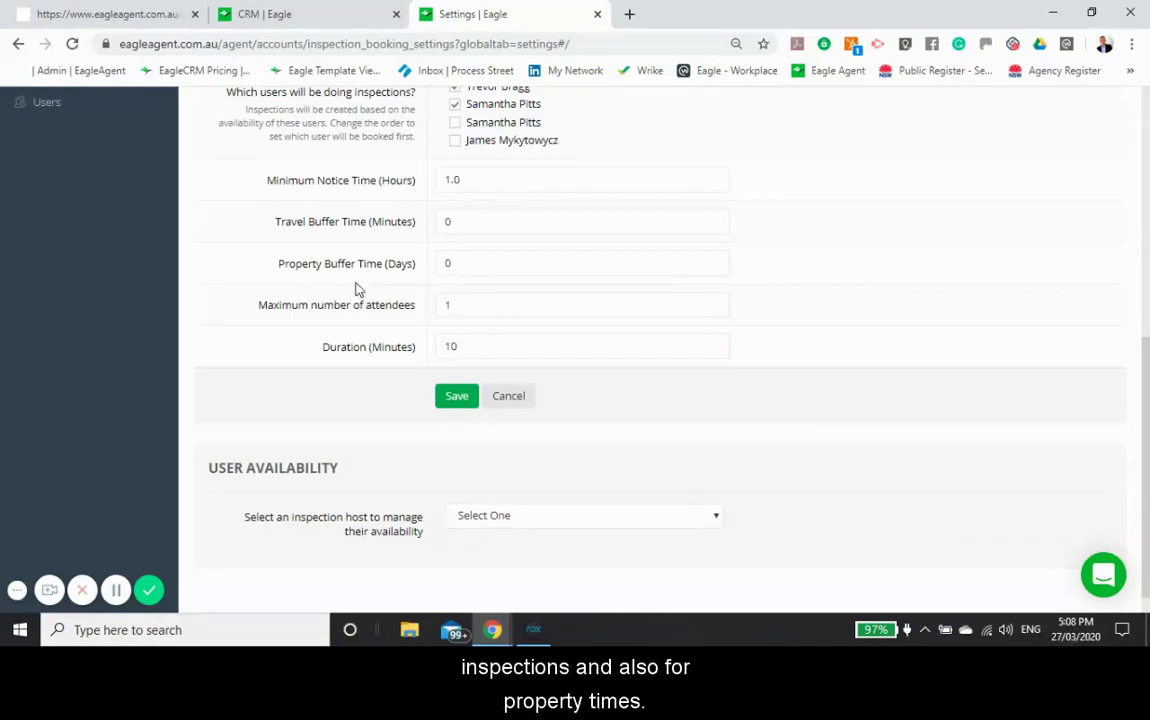
mouse_move(472, 253)
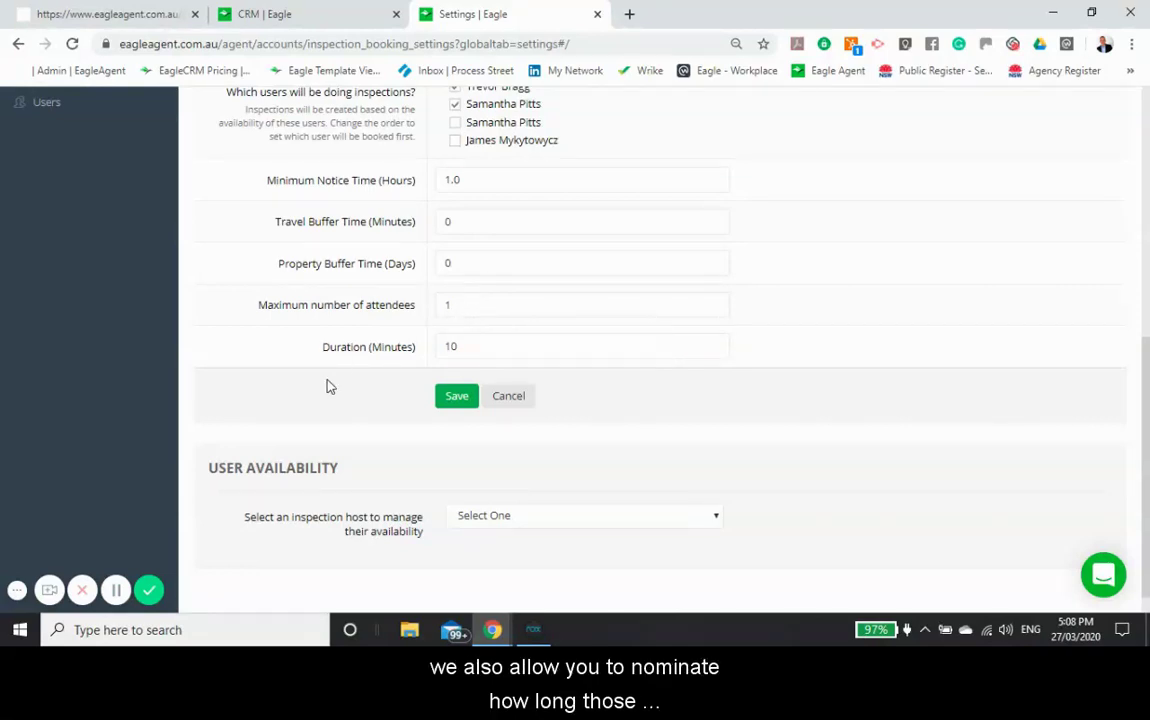
scroll(330, 384, down, 1)
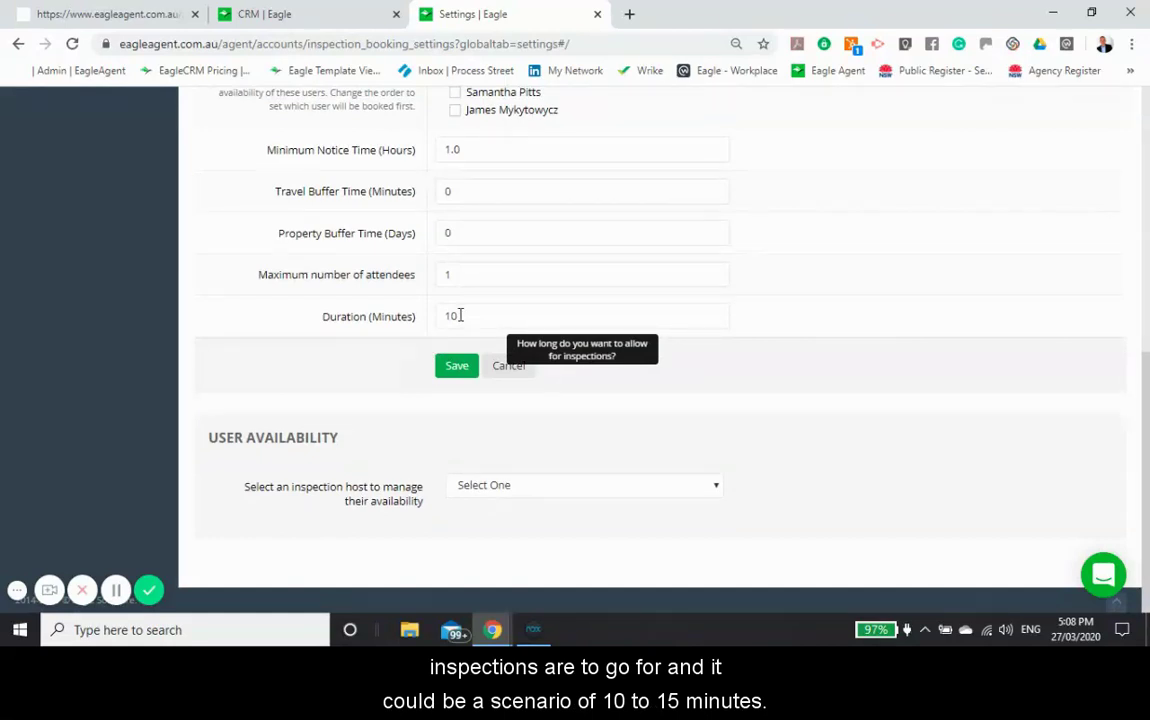
click(457, 367)
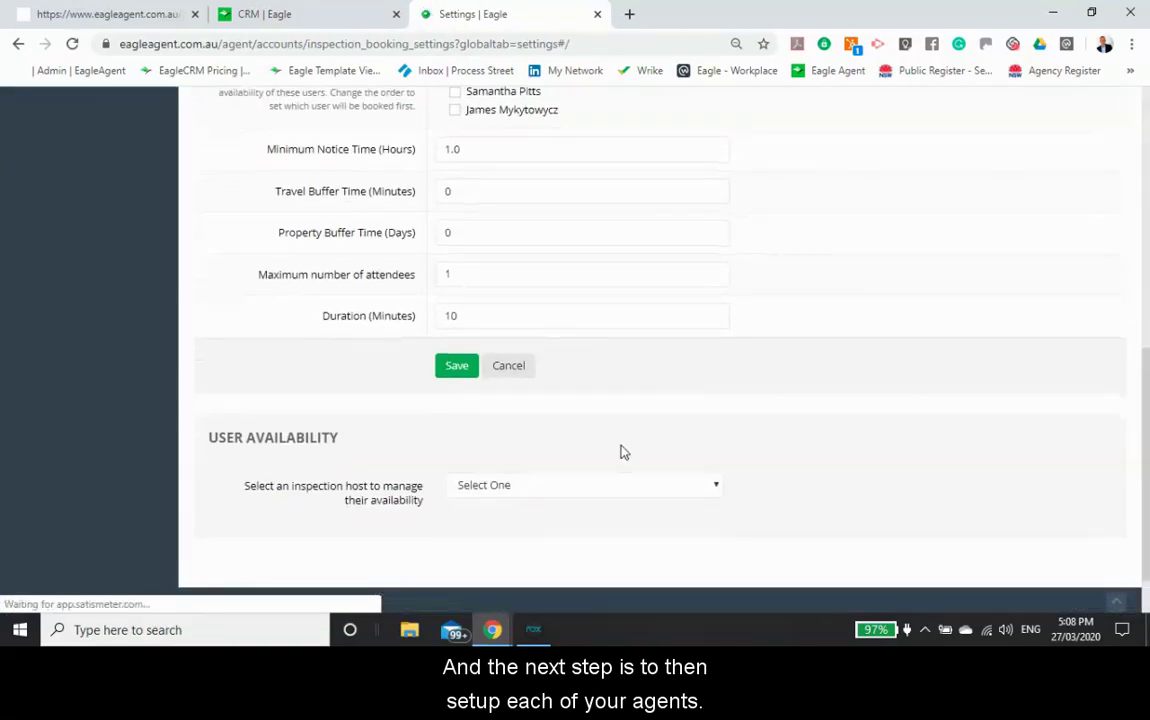
Step: Give the first agent Saturday 9:00am–5:05pm plus a new Friday 2:00–4:30pm slot, and save
click(588, 487)
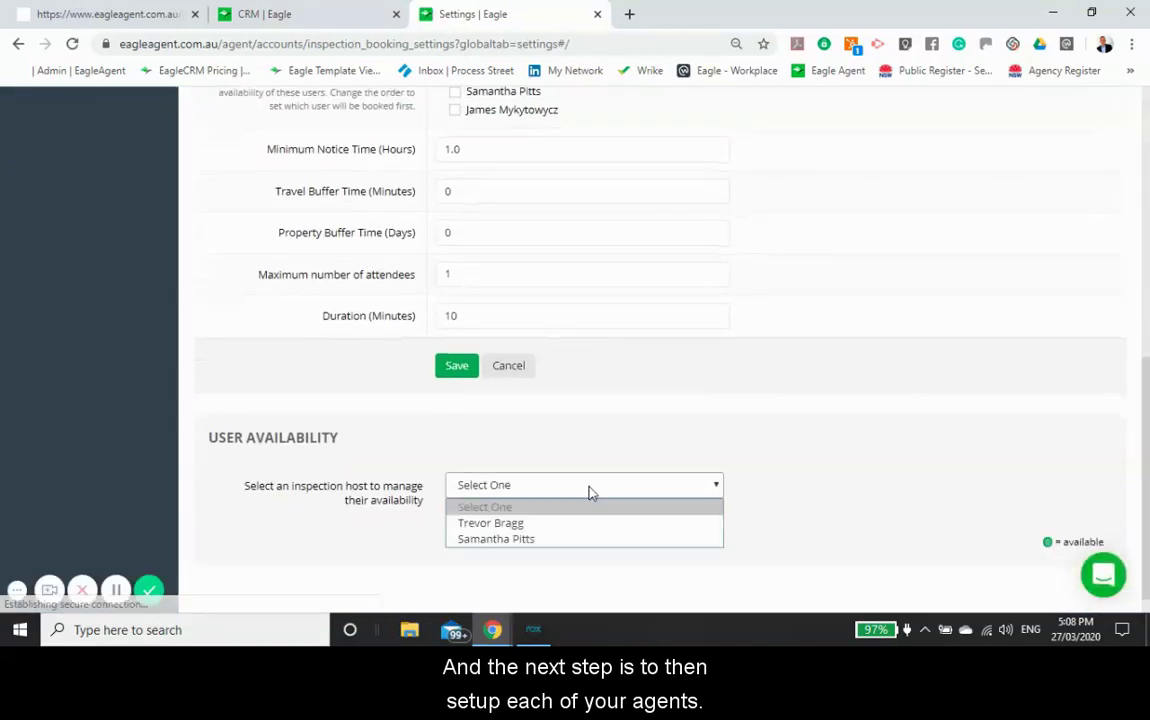
click(527, 524)
scroll(380, 440, down, 4)
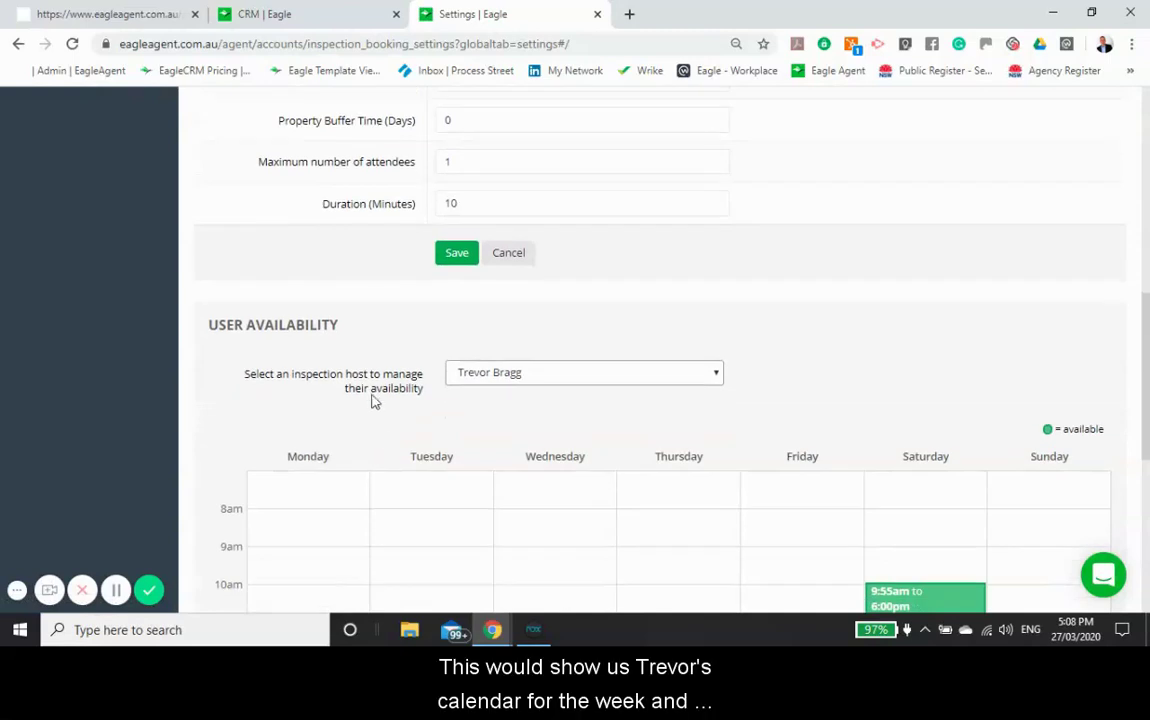
scroll(372, 387, down, 1)
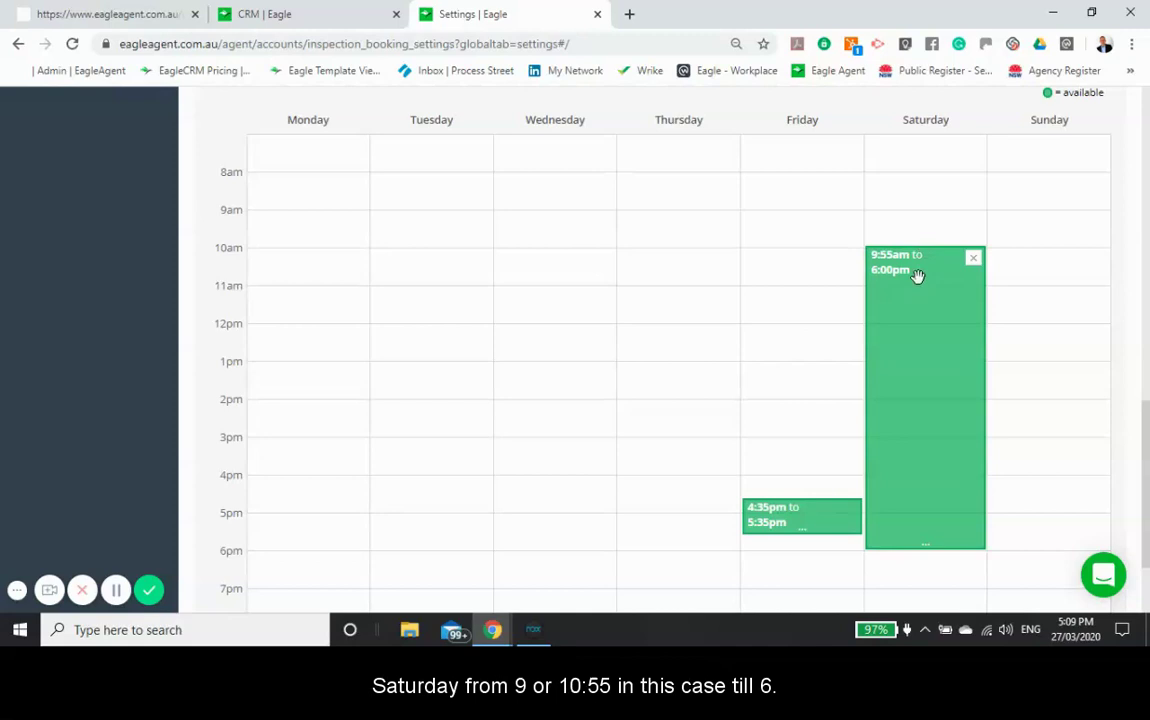
drag(929, 307, 926, 279)
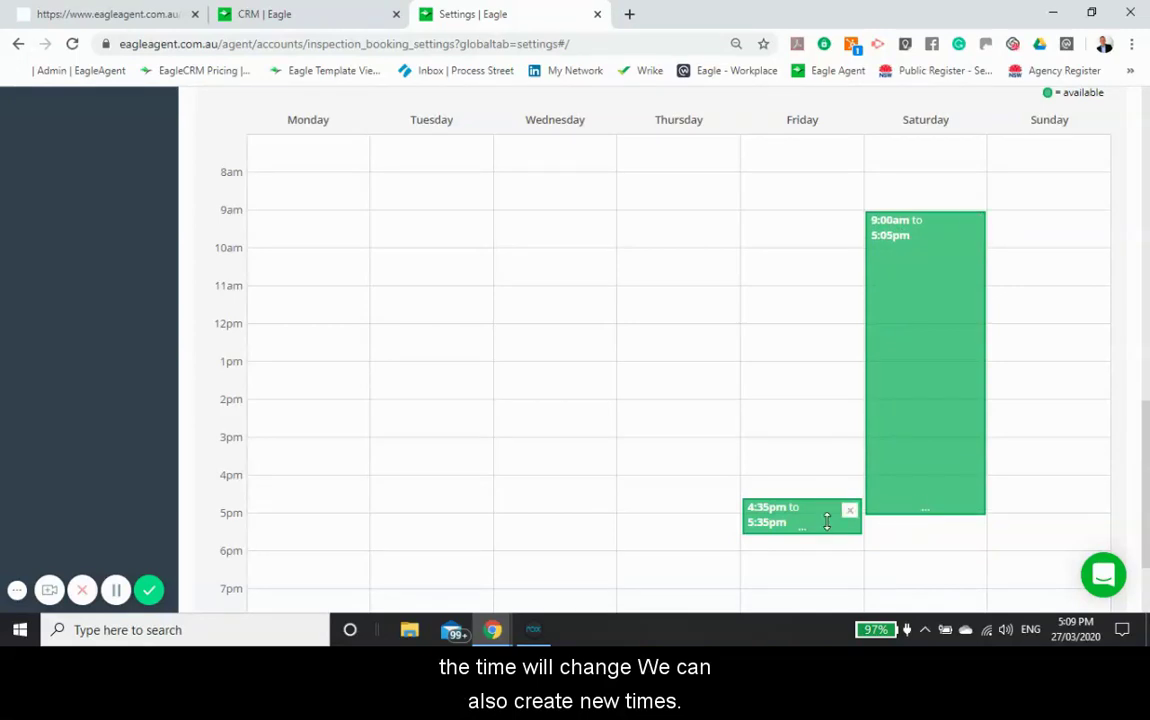
click(780, 418)
drag(800, 430, 798, 506)
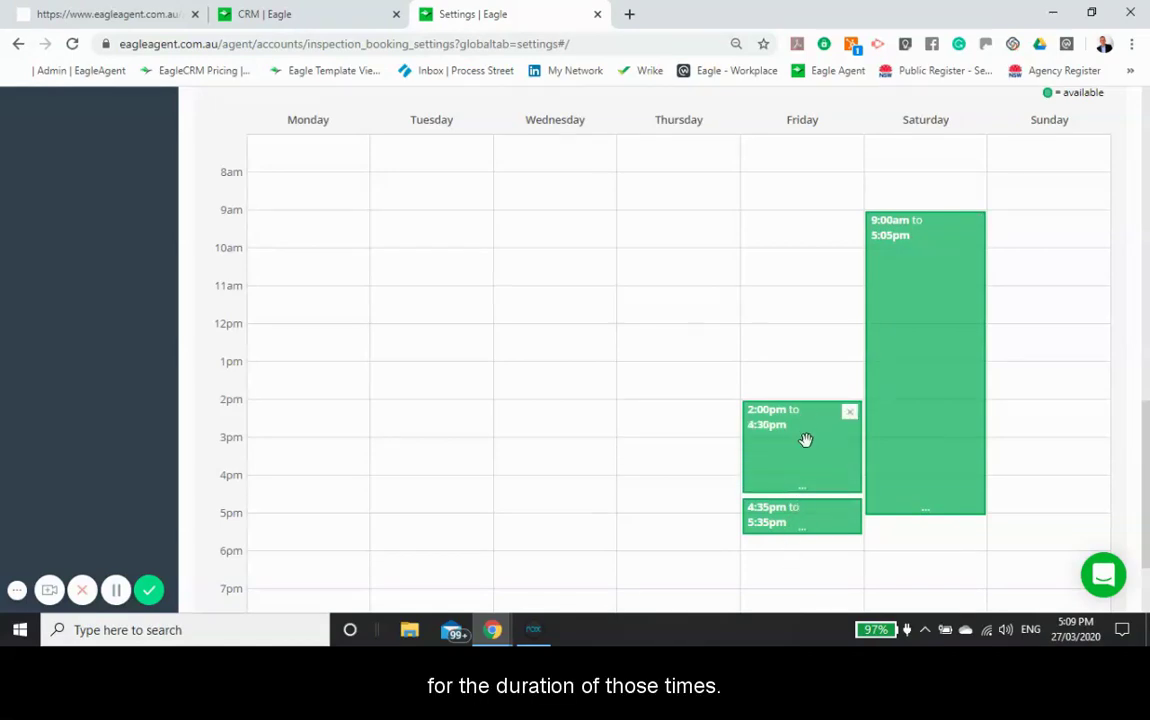
scroll(806, 440, up, 1)
scroll(808, 449, up, 3)
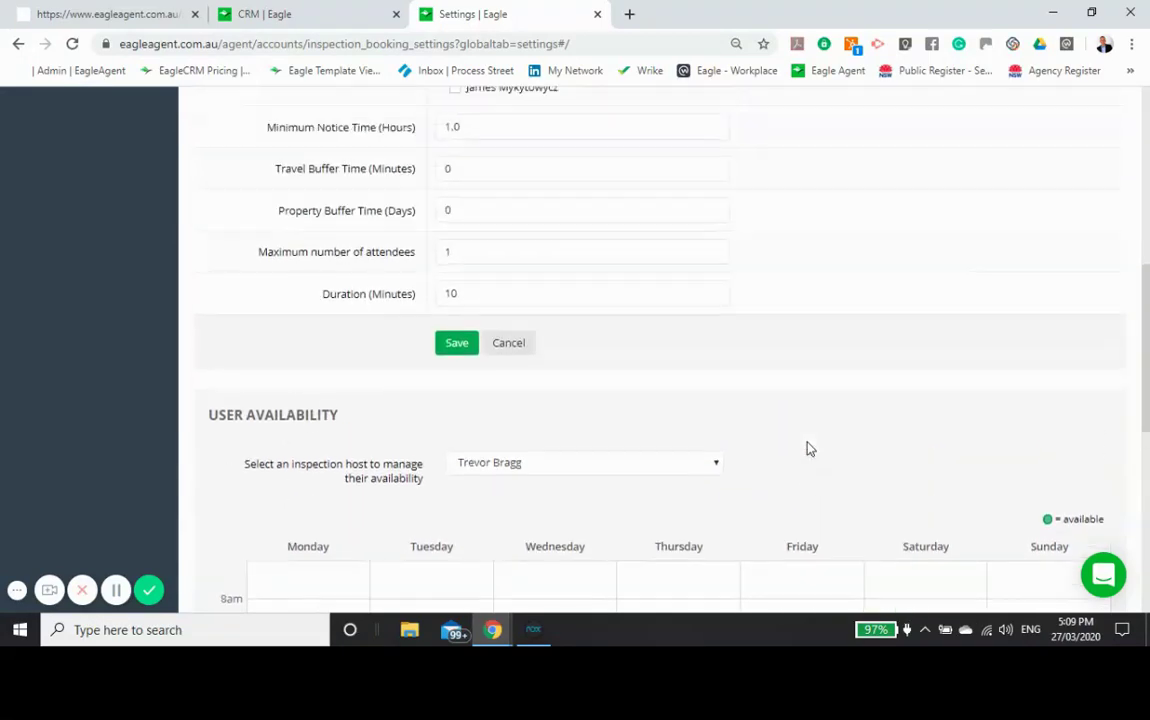
click(457, 421)
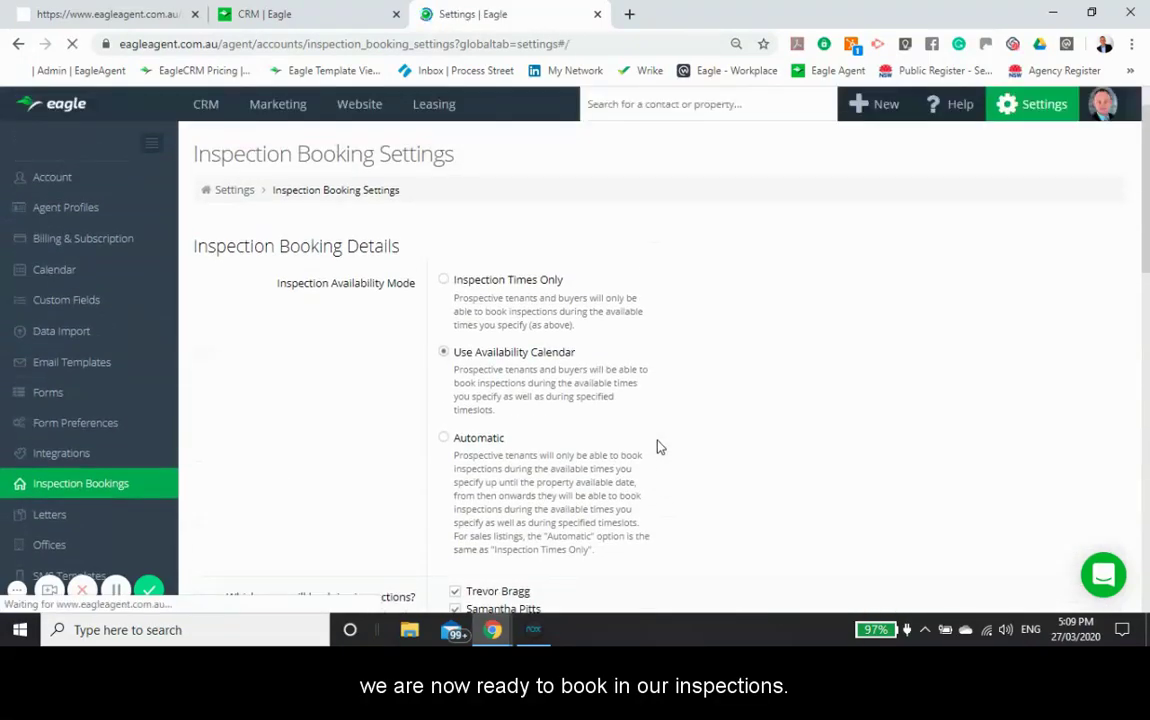
click(206, 108)
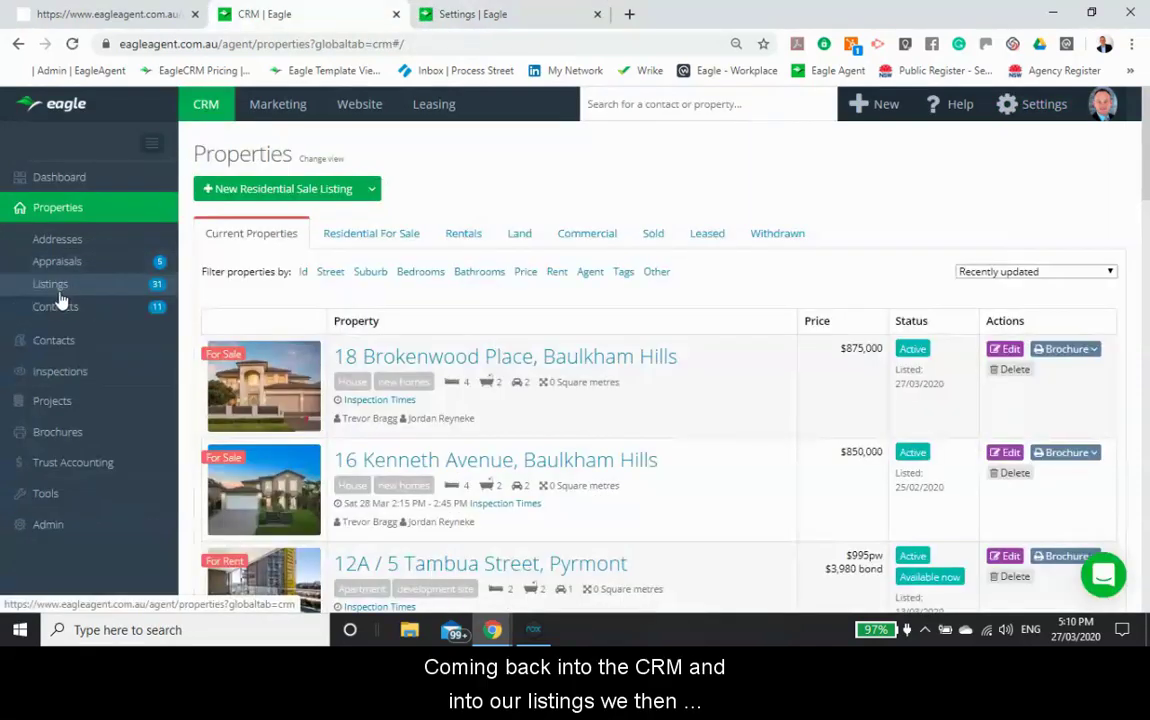
click(481, 363)
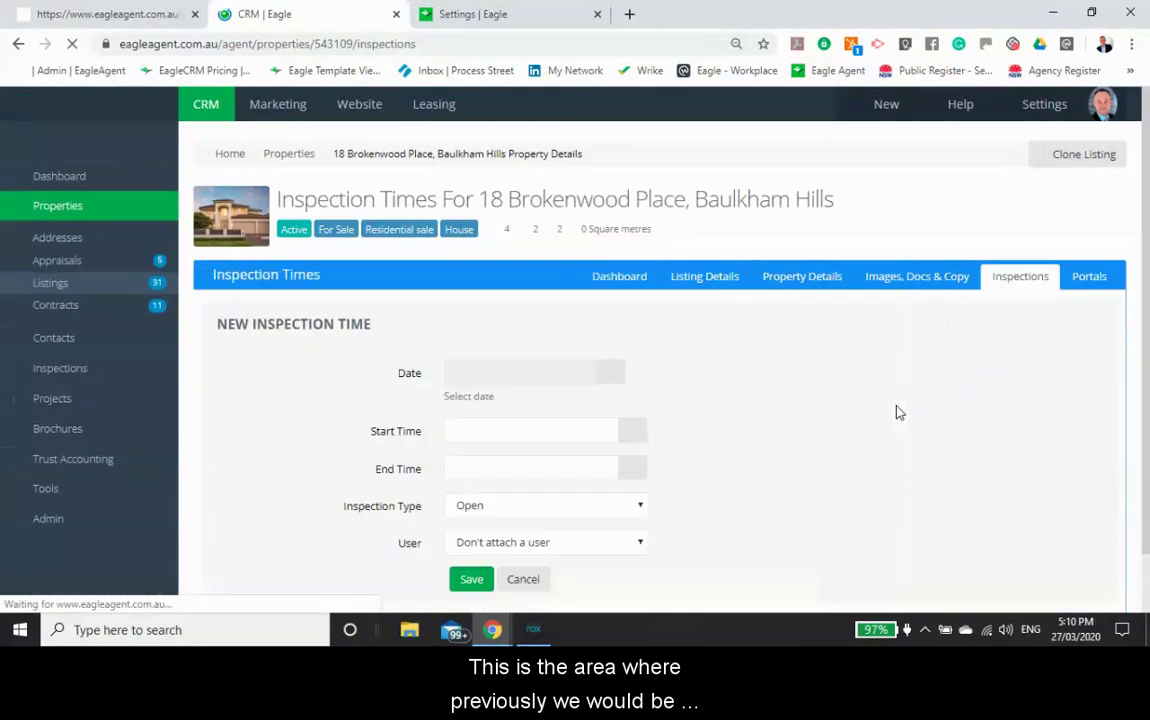
scroll(770, 398, down, 2)
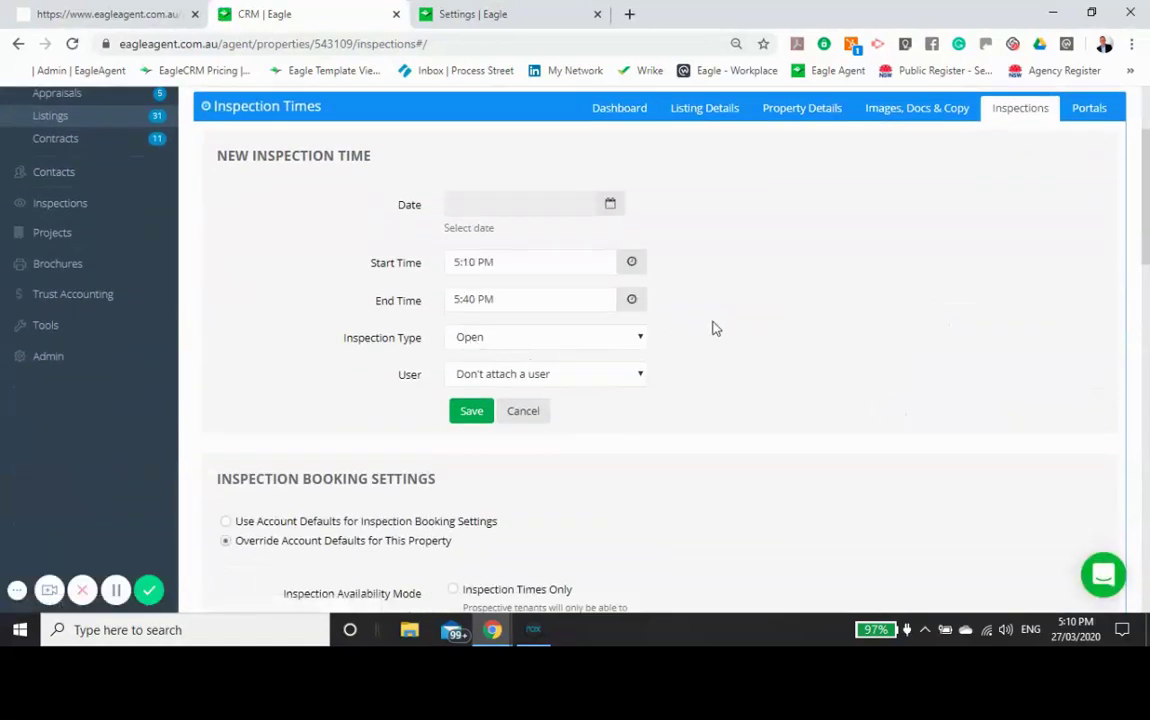
scroll(712, 328, down, 3)
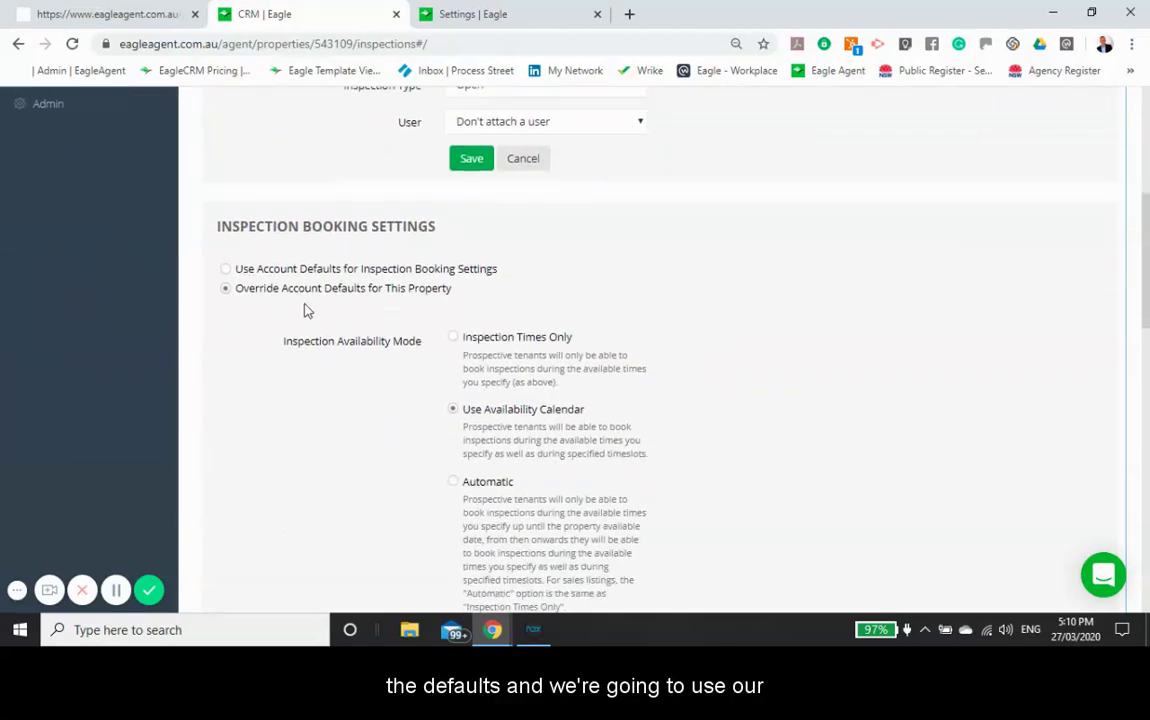
scroll(307, 311, down, 2)
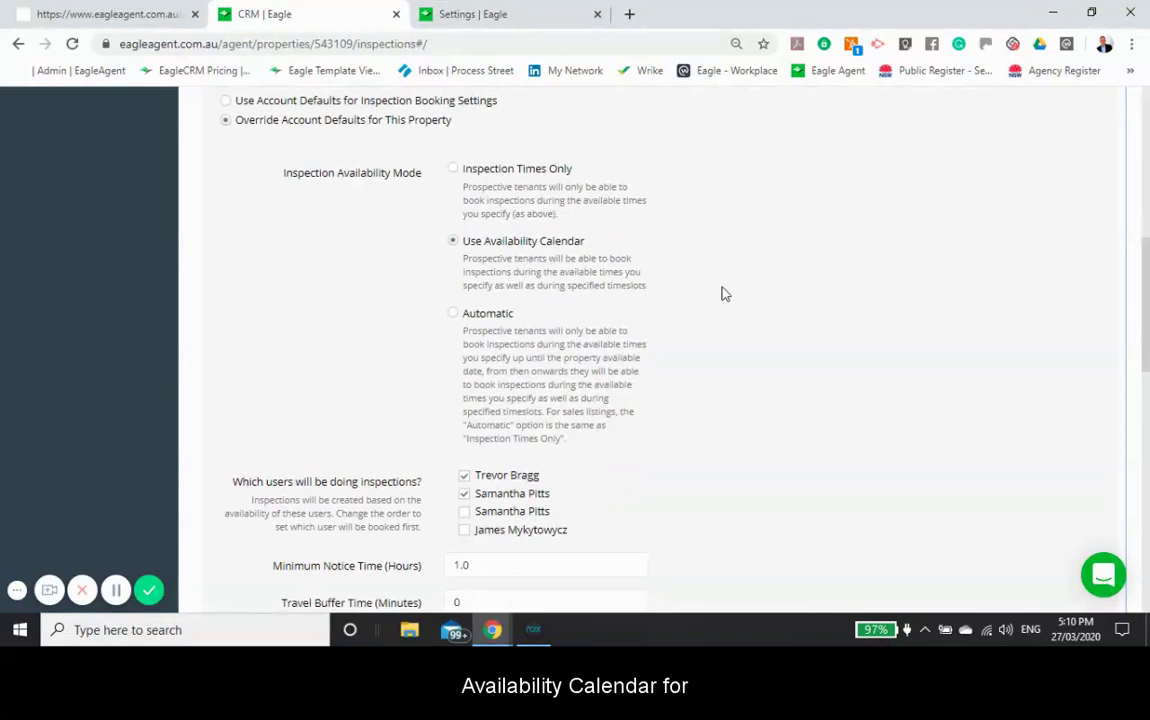
scroll(725, 295, down, 2)
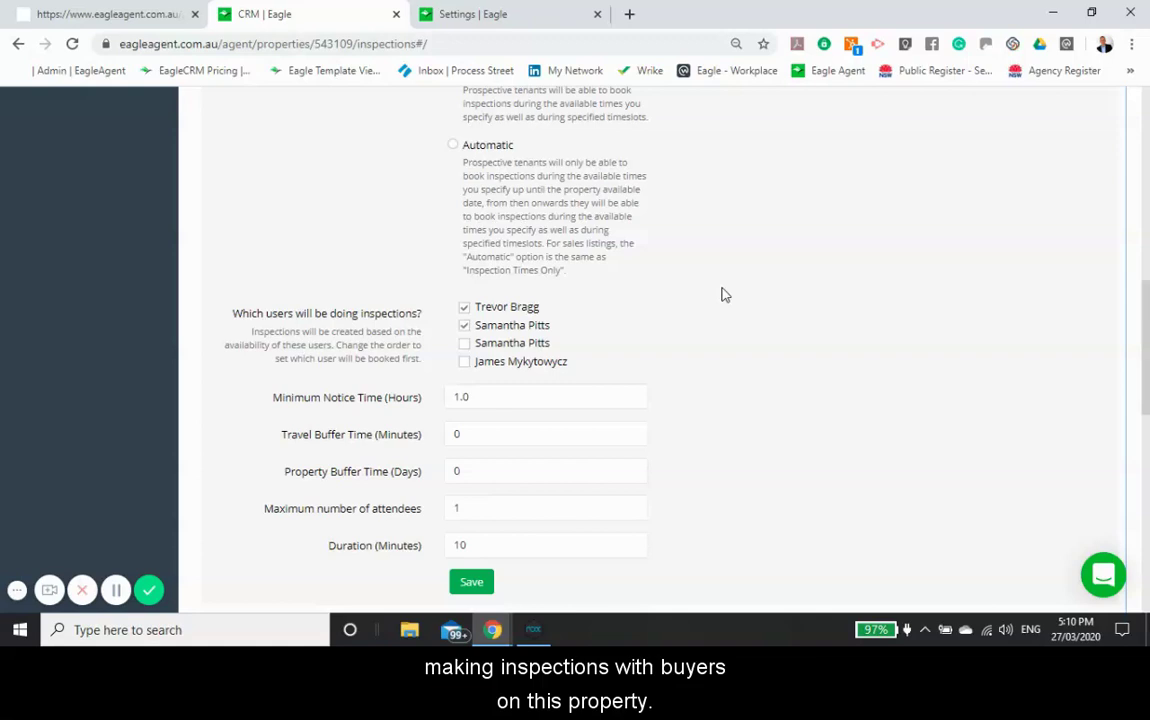
scroll(722, 295, down, 2)
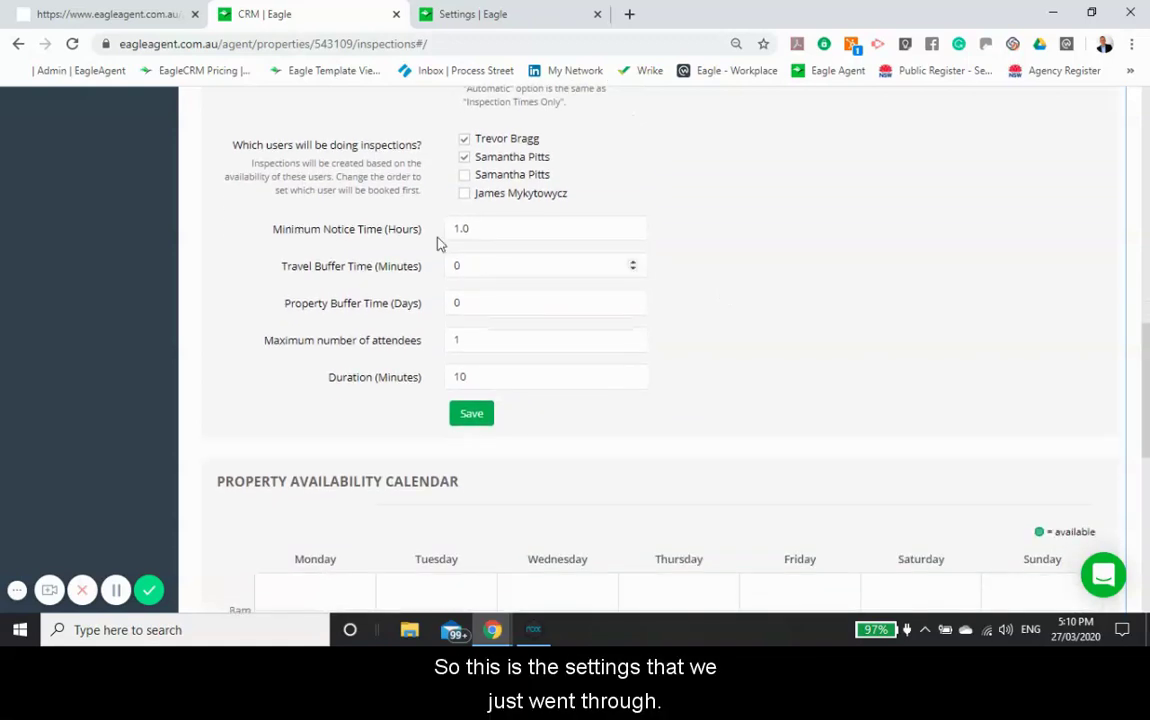
scroll(500, 321, down, 2)
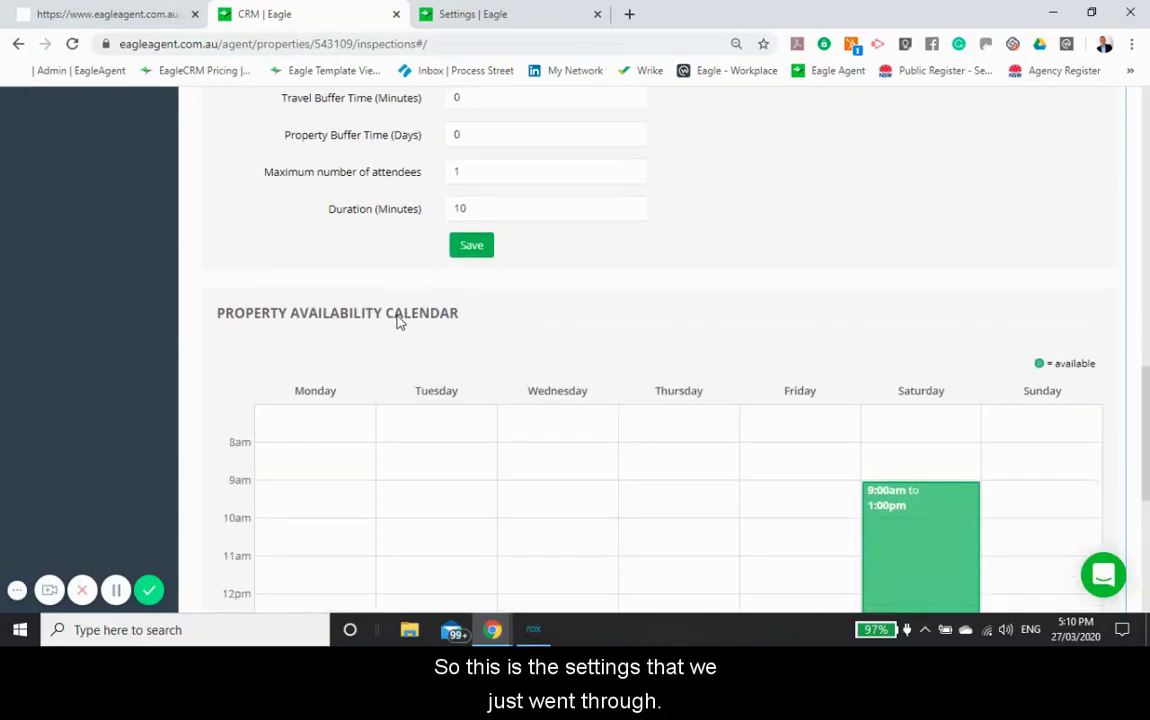
scroll(393, 302, down, 2)
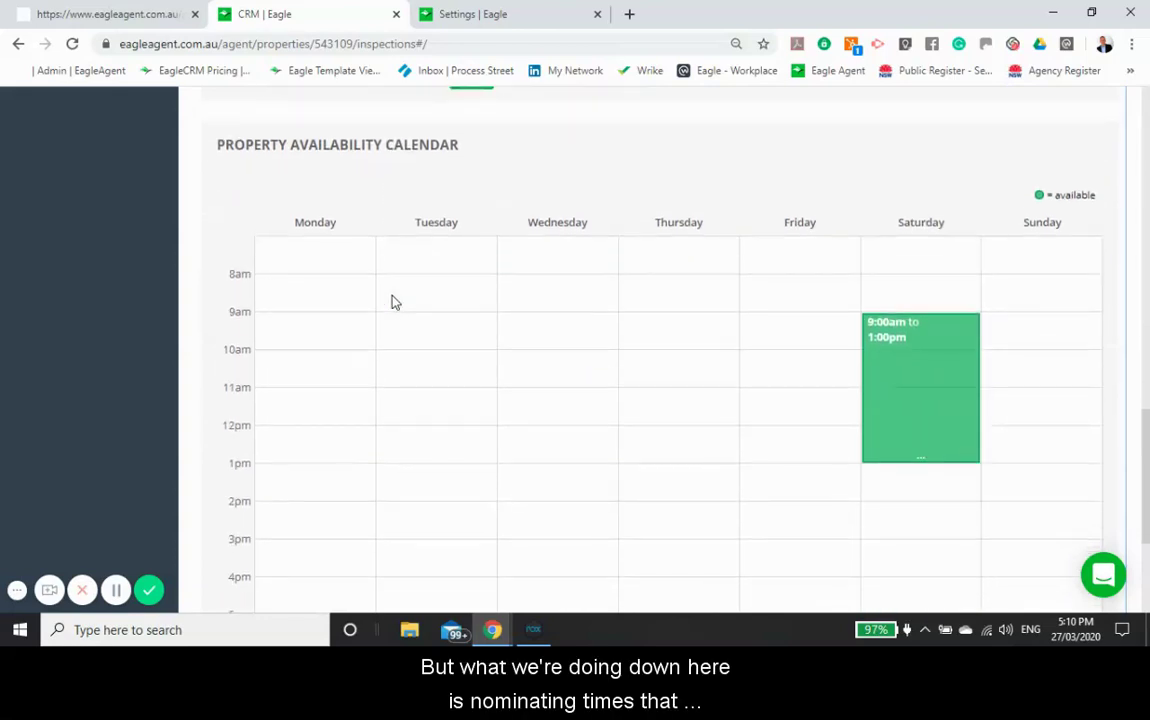
Step: Shorten Saturday availability to 9:00am–12:00pm and save it
mouse_move(905, 349)
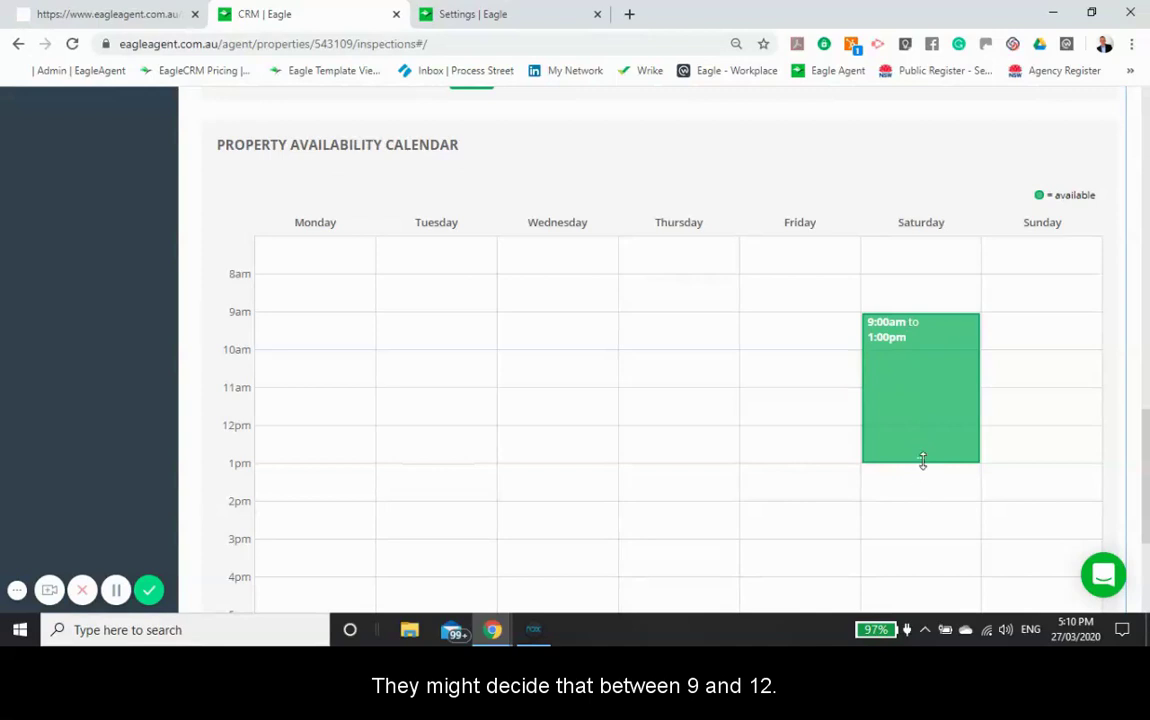
drag(922, 457, 932, 434)
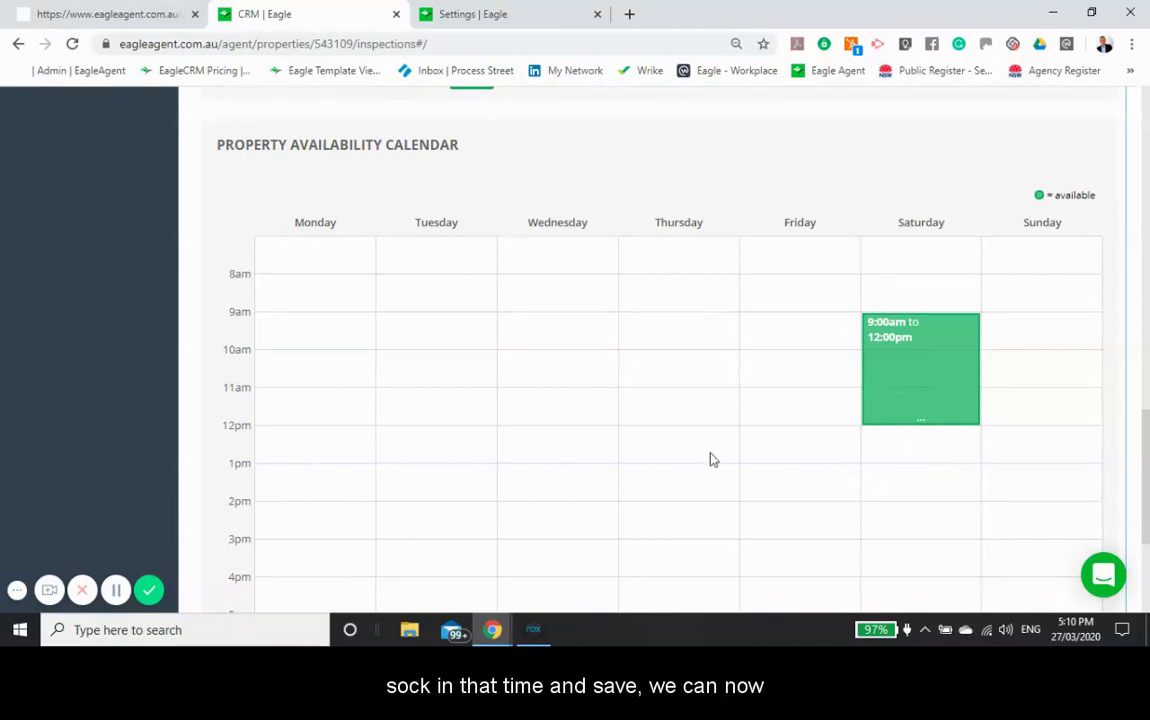
scroll(711, 459, up, 3)
click(471, 250)
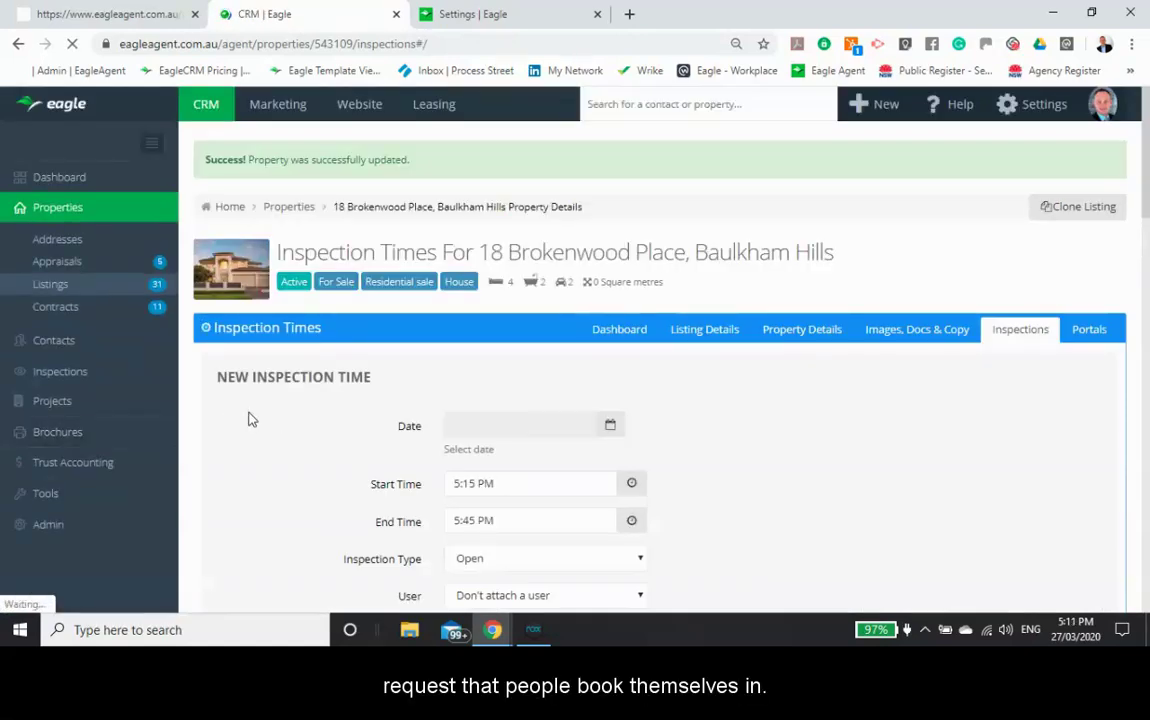
click(619, 333)
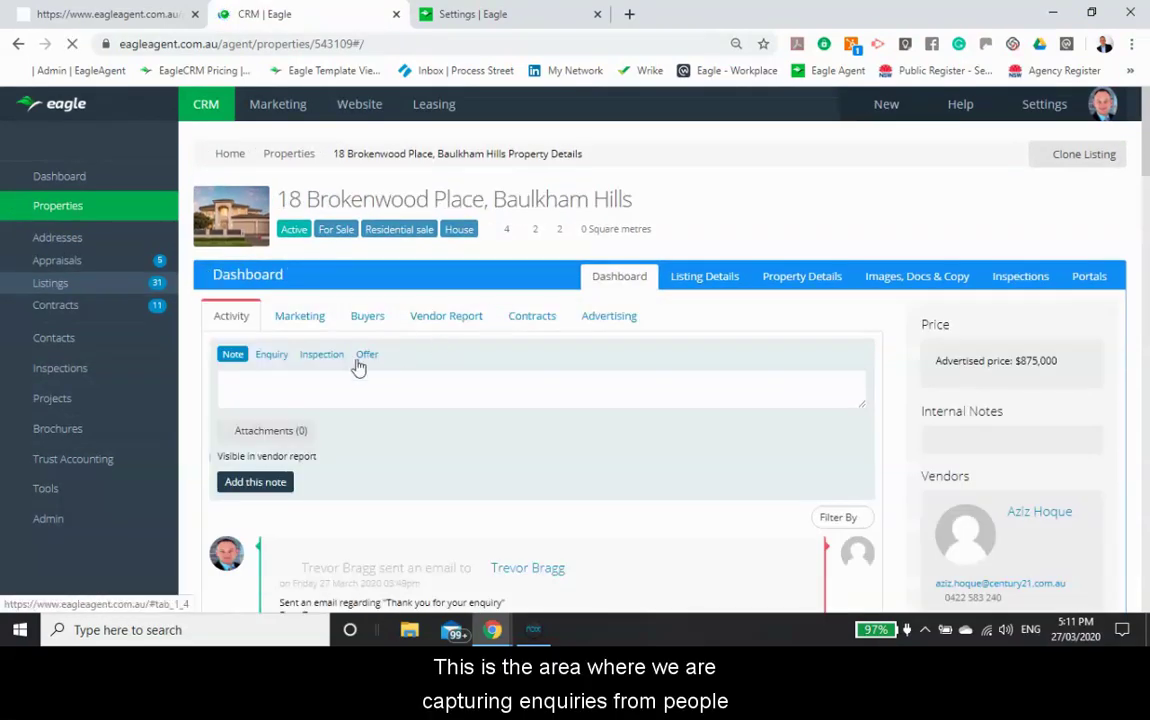
click(272, 356)
click(277, 398)
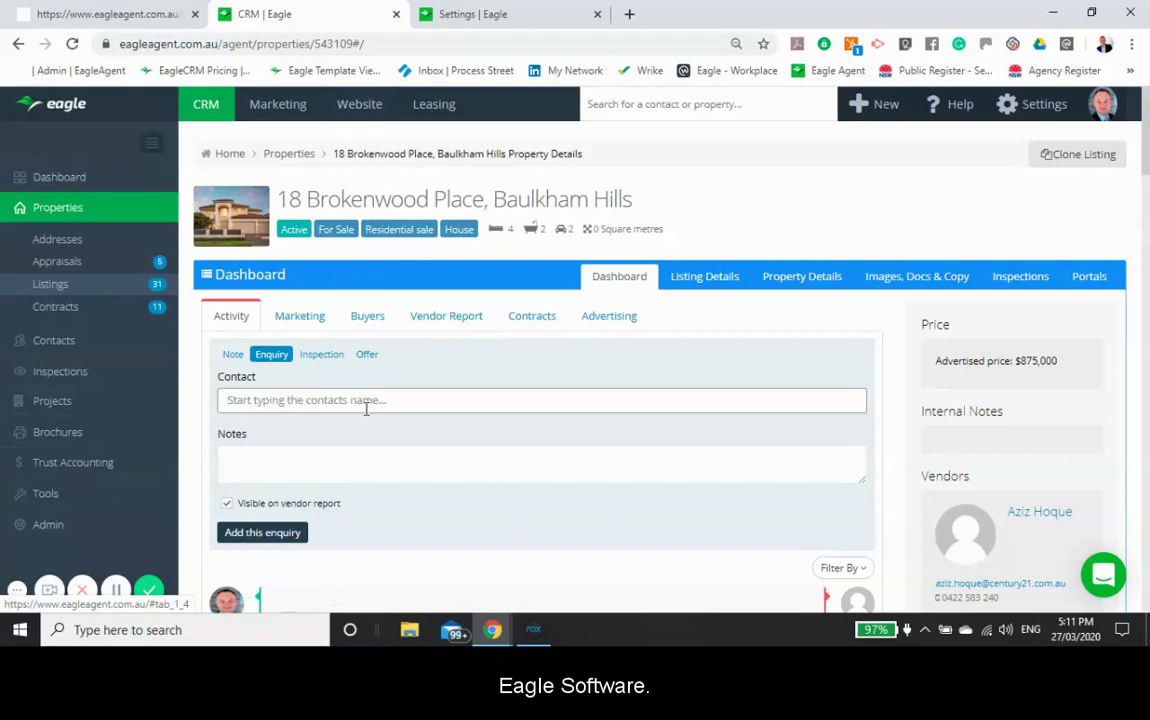
text(trevor)
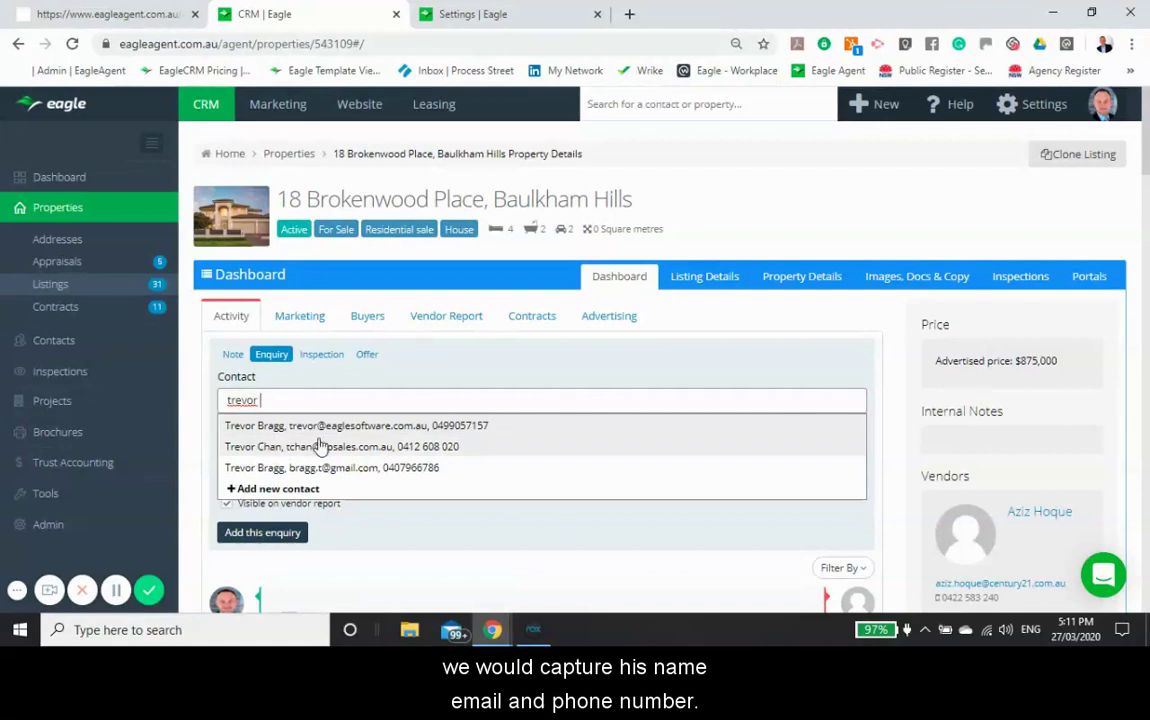
click(313, 433)
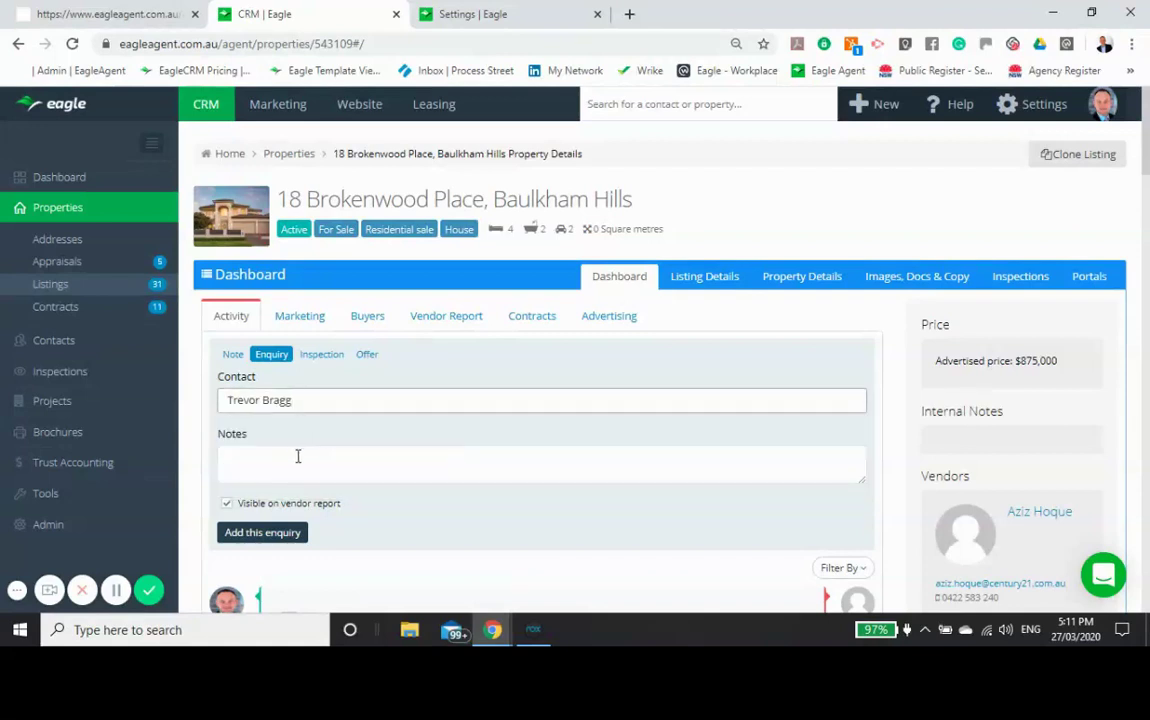
click(296, 461)
text(What t)
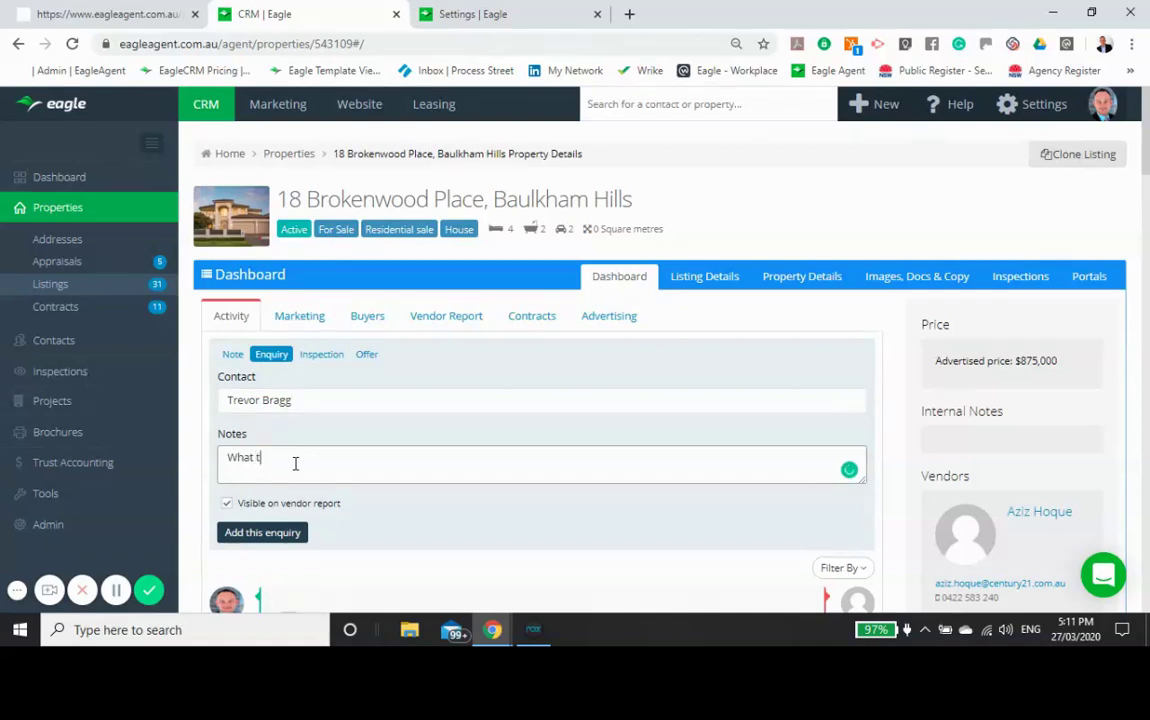
text(ime can I)
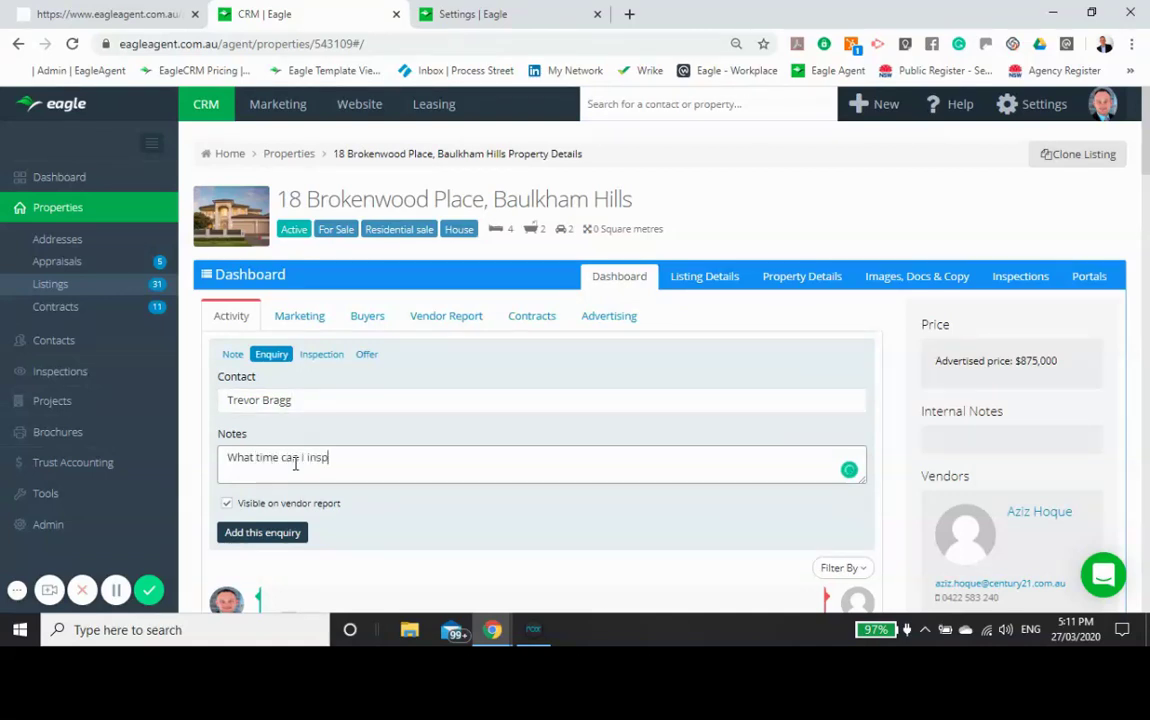
click(259, 535)
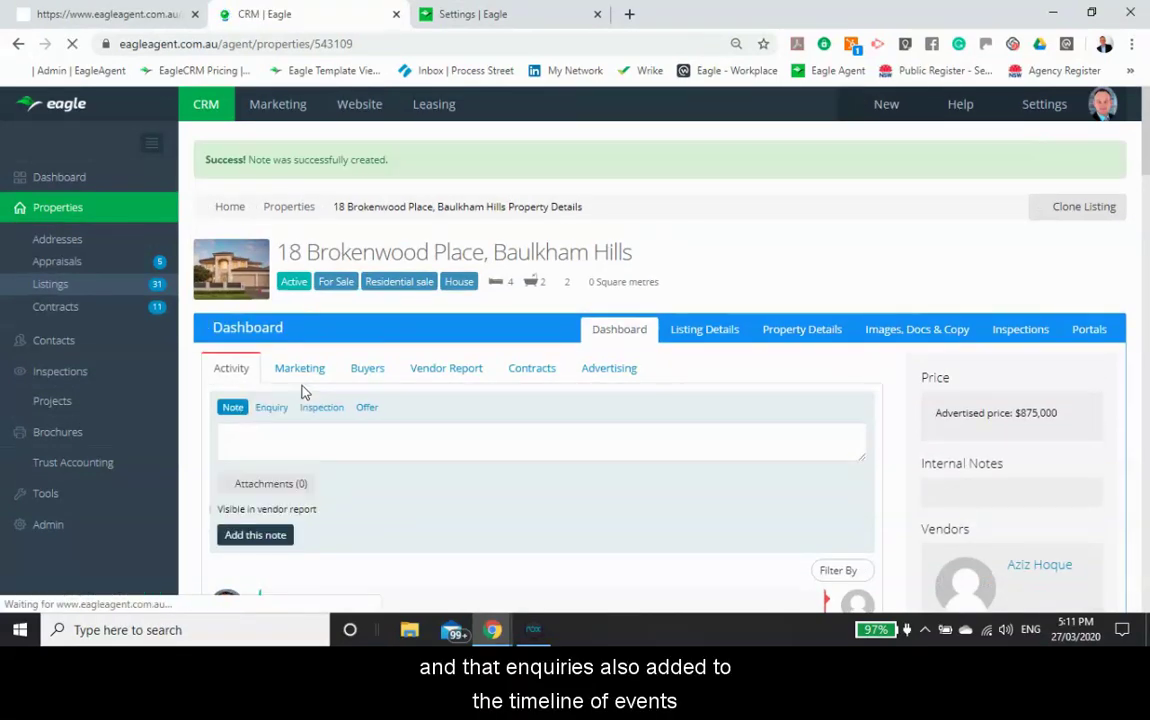
scroll(380, 385, down, 3)
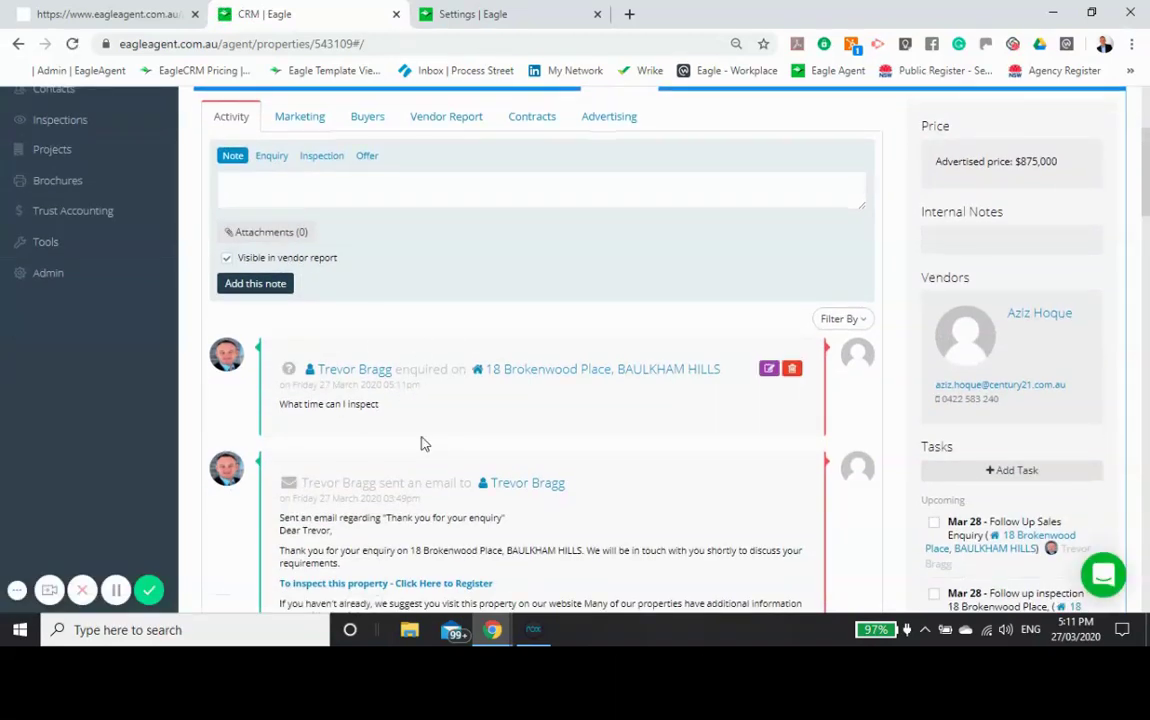
scroll(421, 442, up, 2)
scroll(128, 477, down, 1)
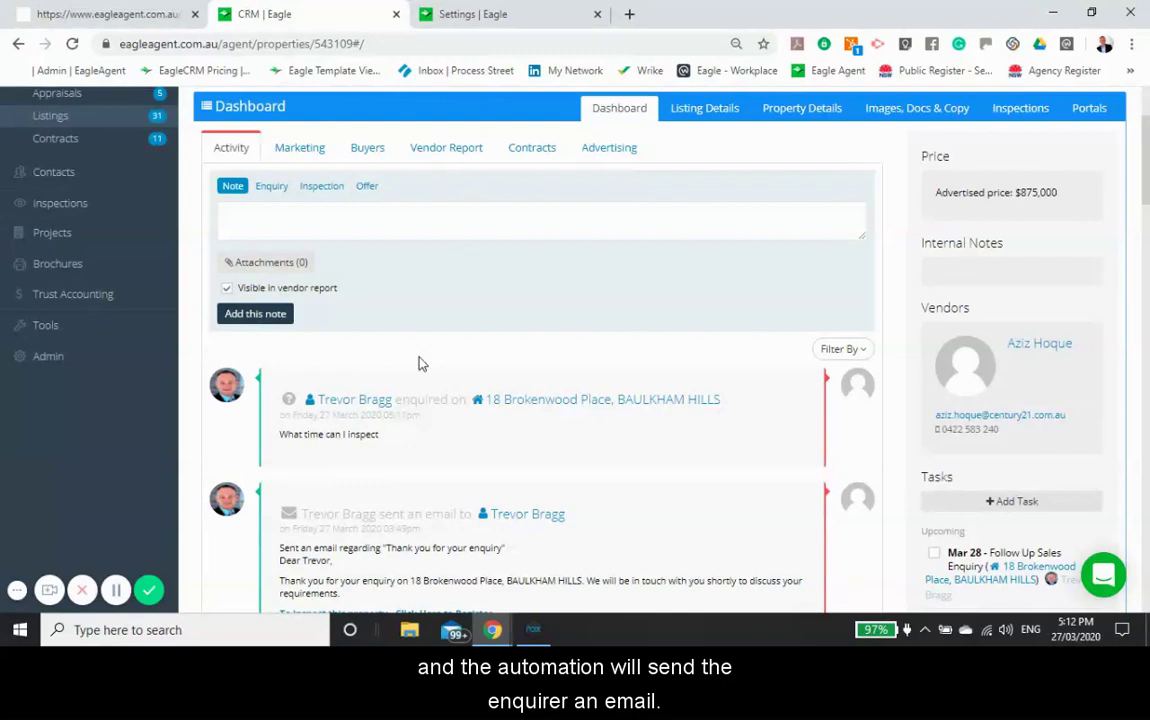
key(alt+Tab)
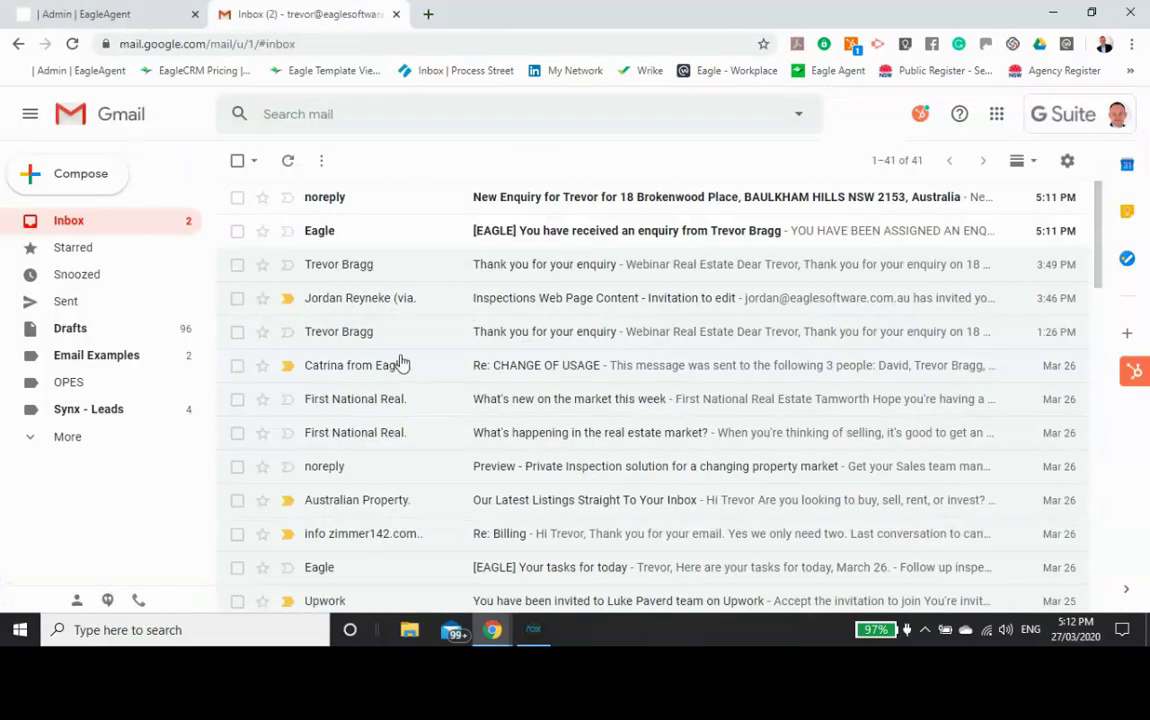
click(334, 264)
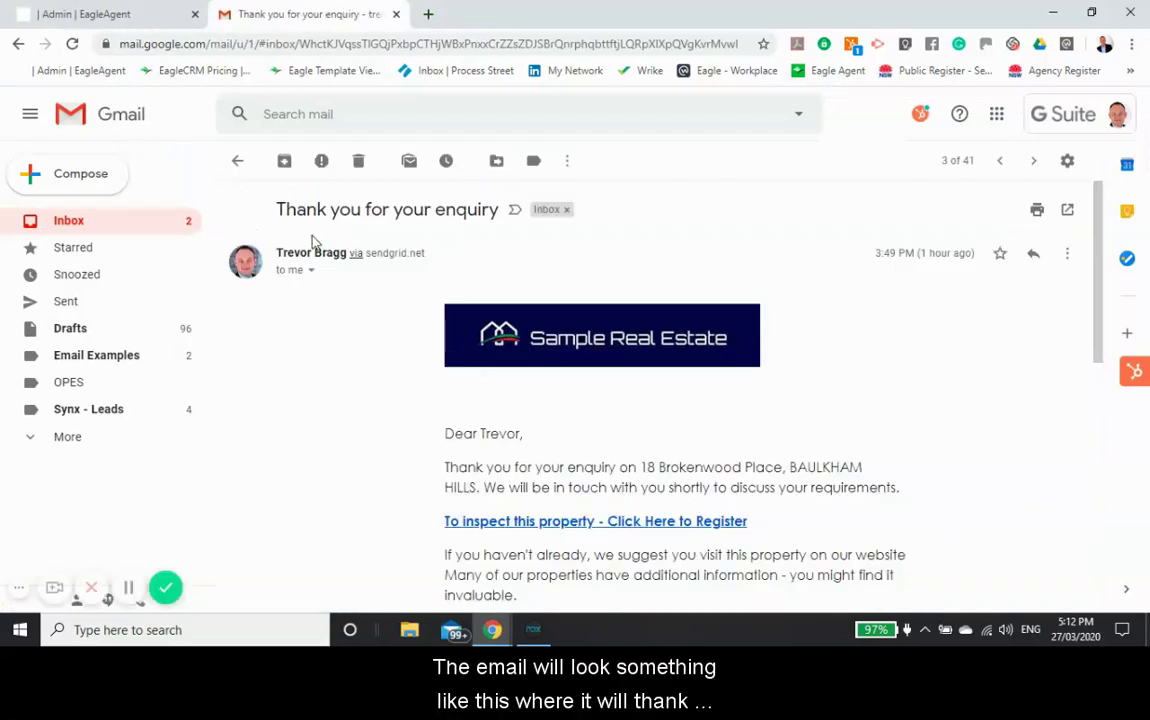
scroll(372, 331, down, 1)
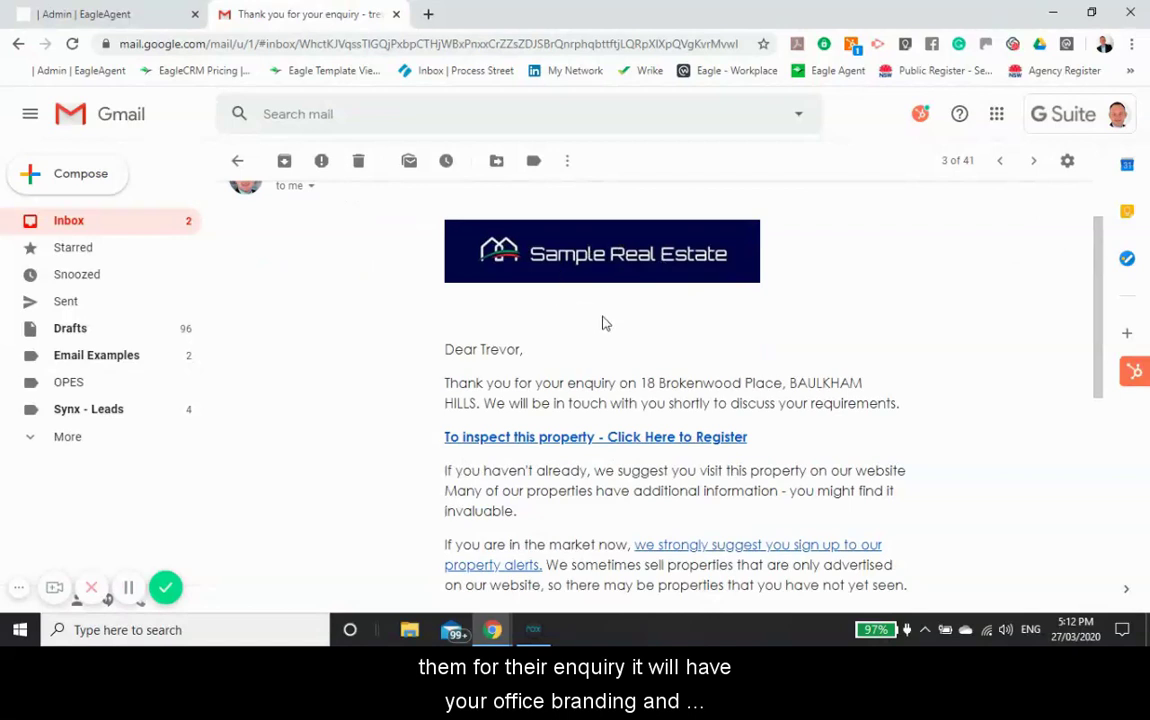
scroll(603, 323, down, 1)
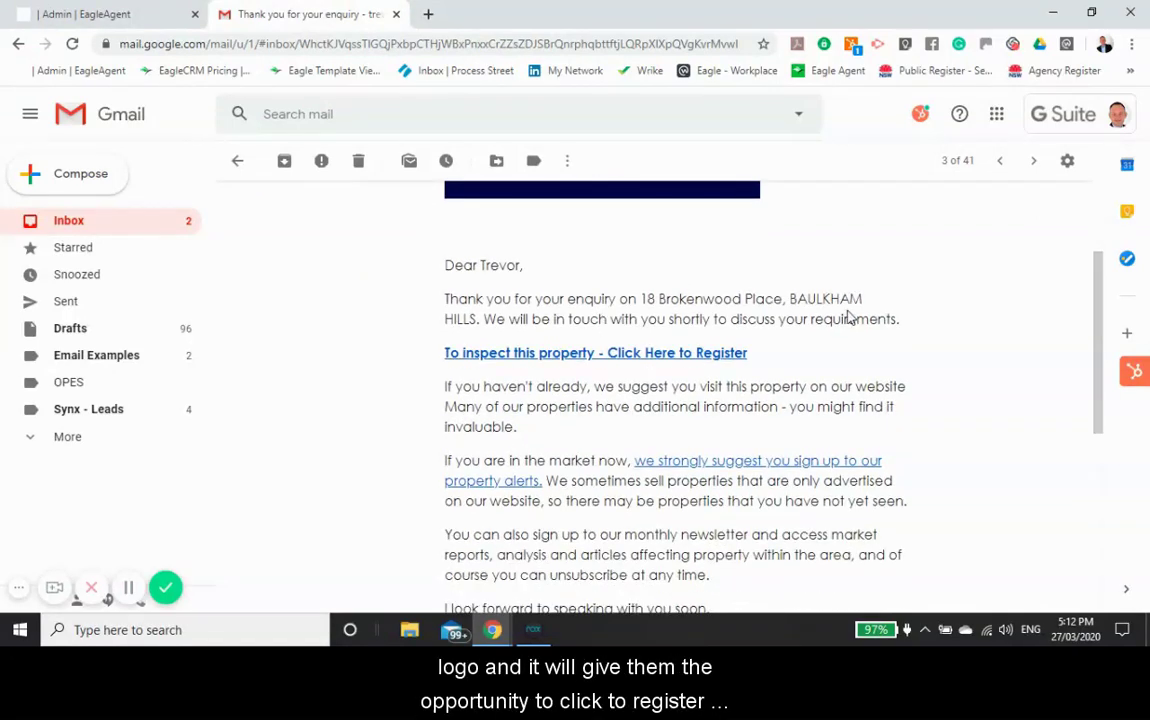
Step: Book a Saturday 28 March, 9:30–9:40 AM inspection via the registration link, then return to the CRM
click(490, 362)
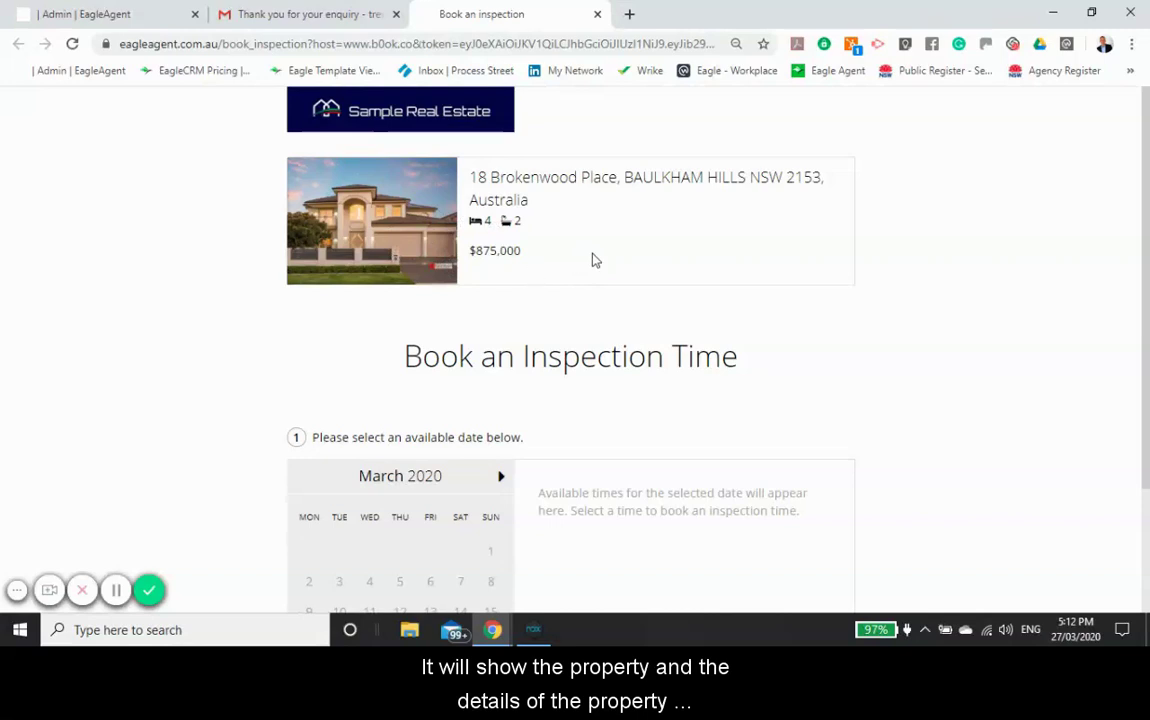
scroll(540, 265, down, 2)
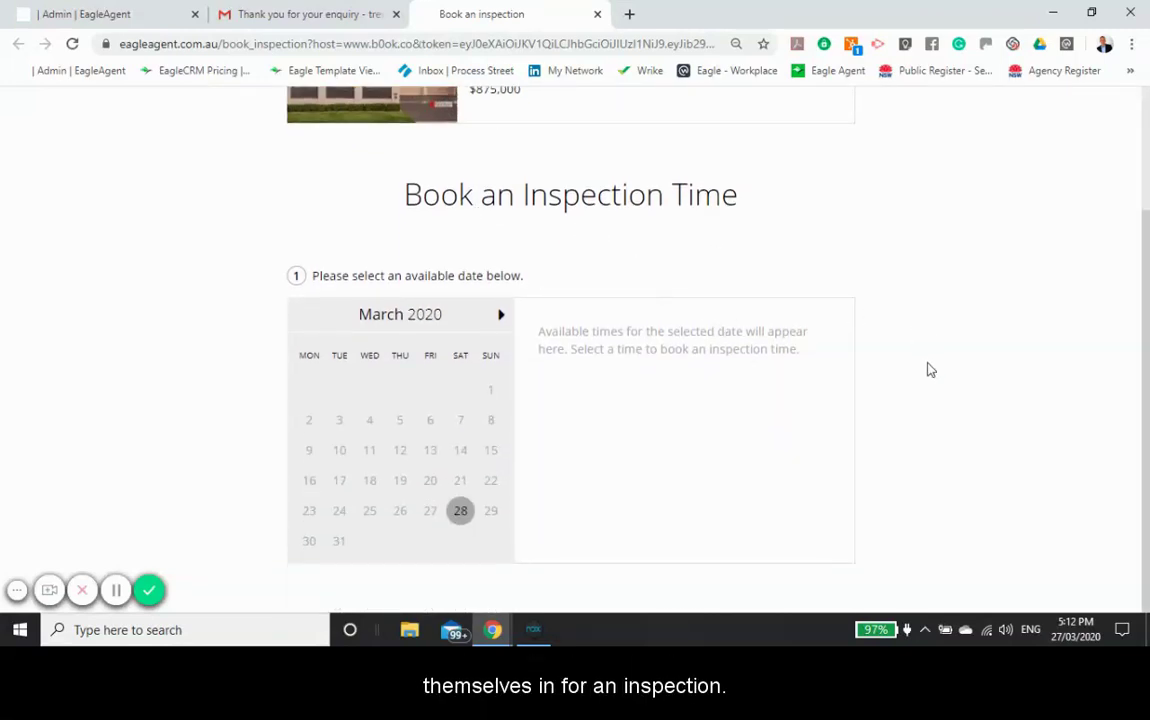
click(460, 512)
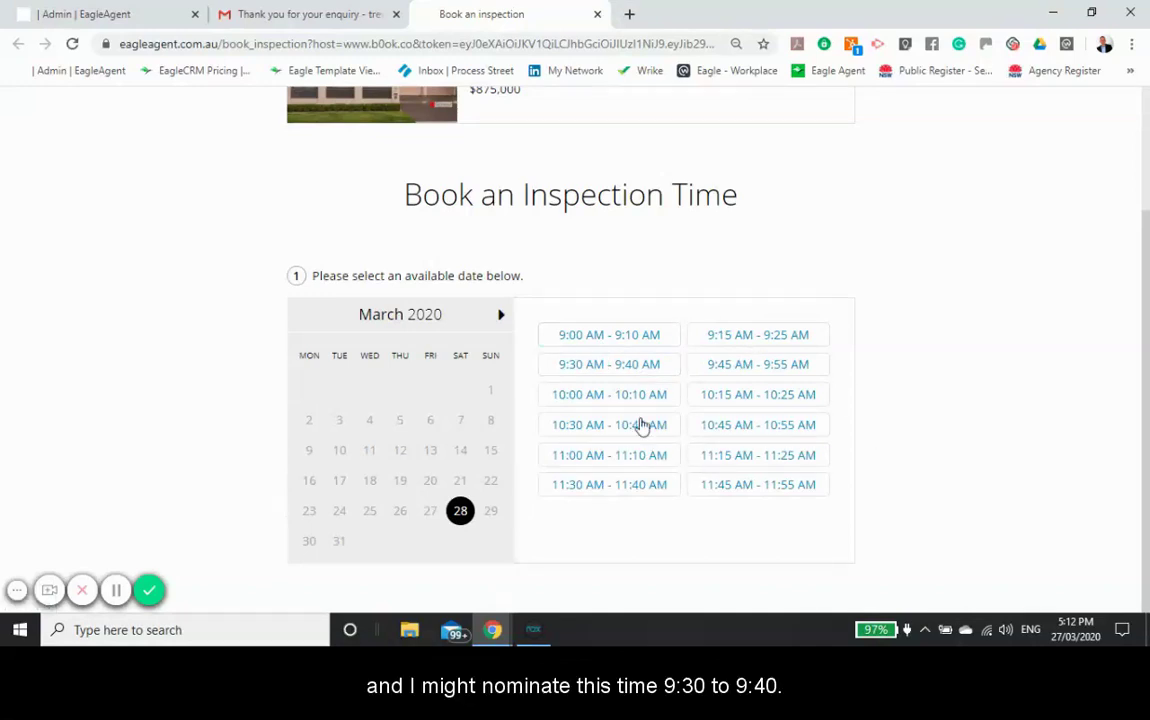
click(597, 365)
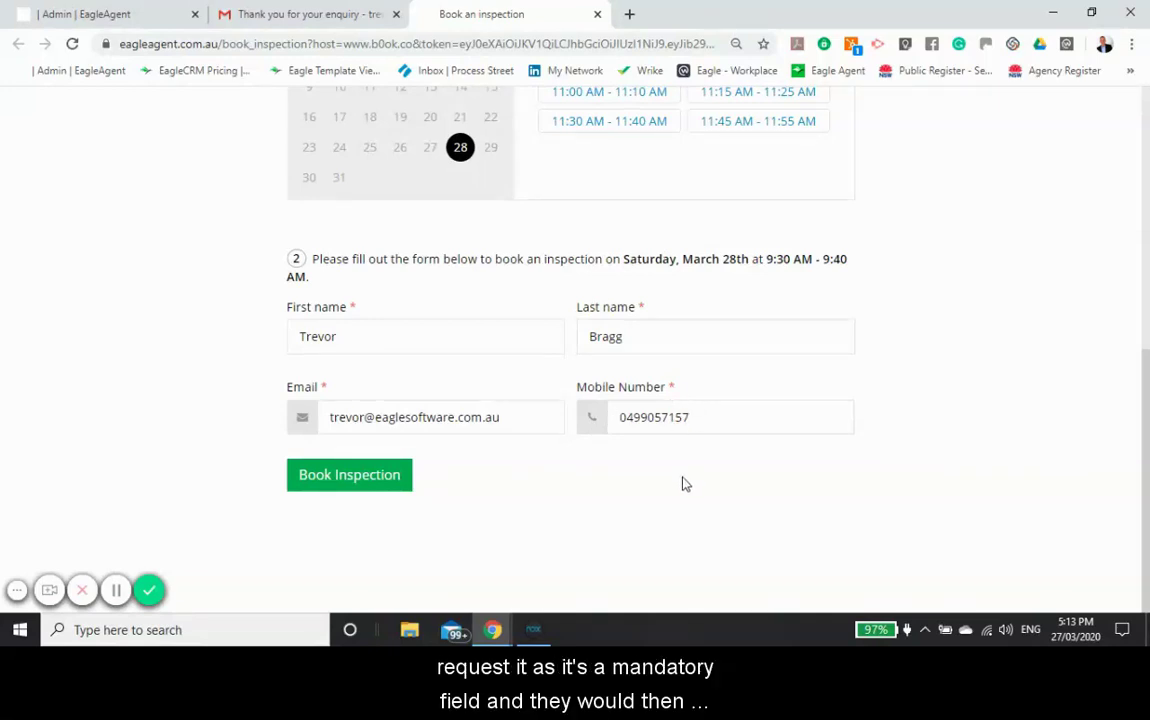
click(373, 480)
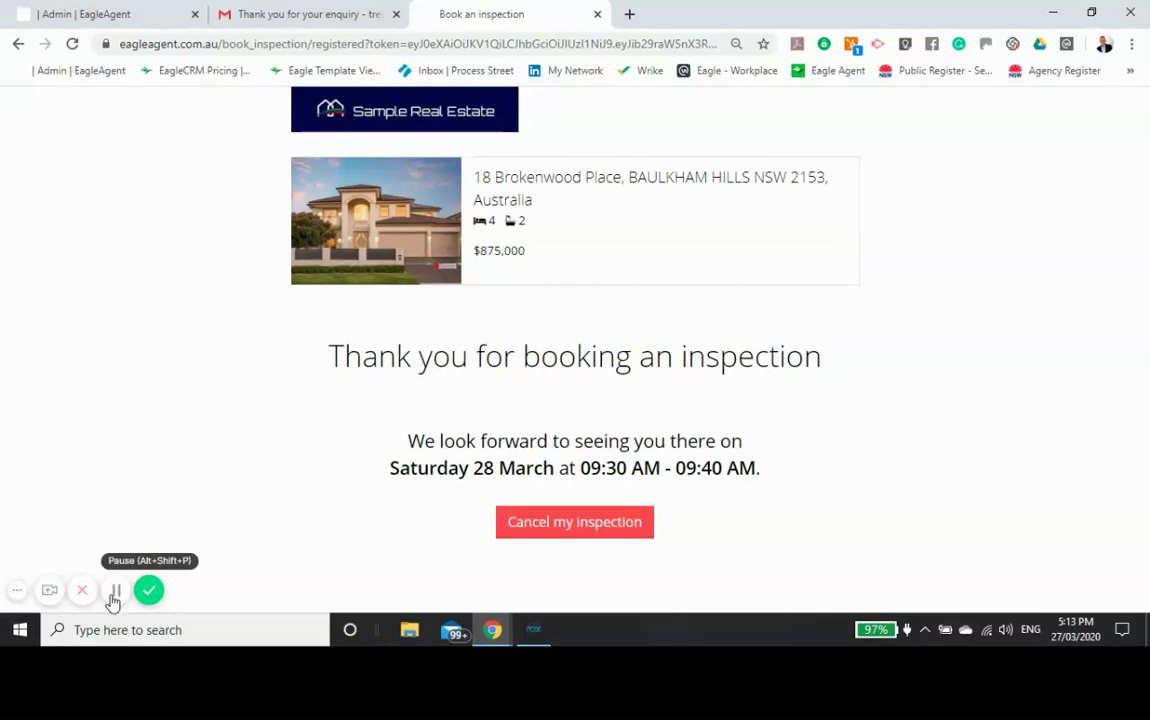
click(116, 590)
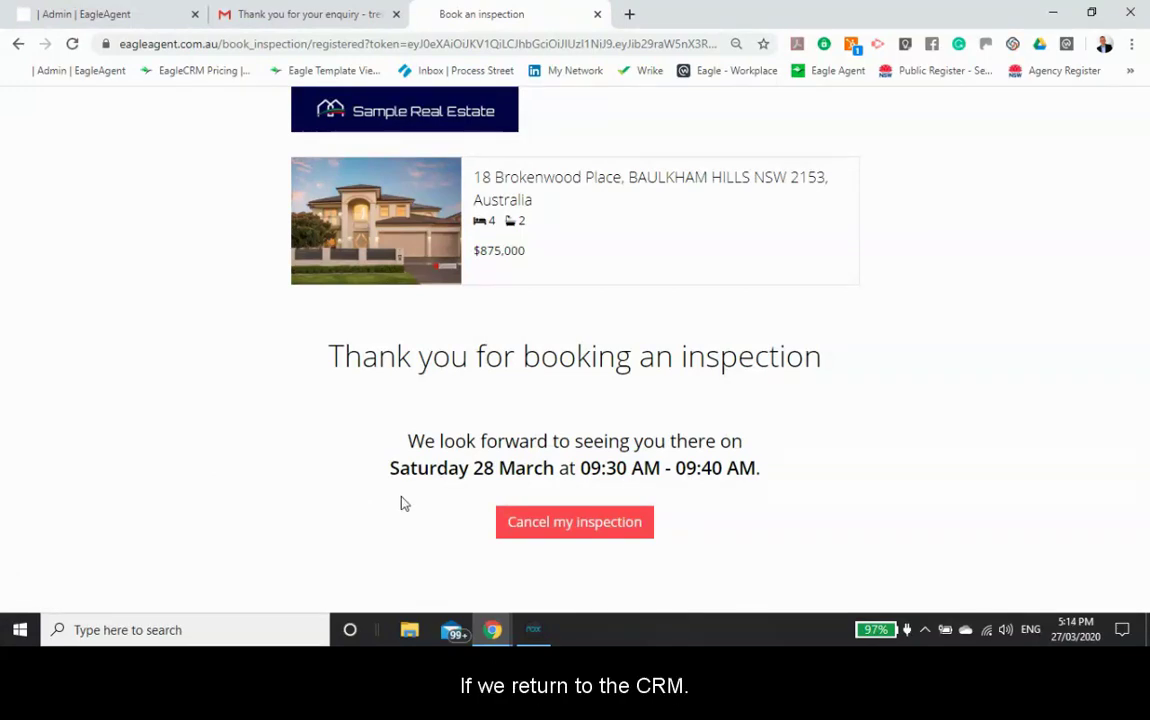
key(alt+Tab)
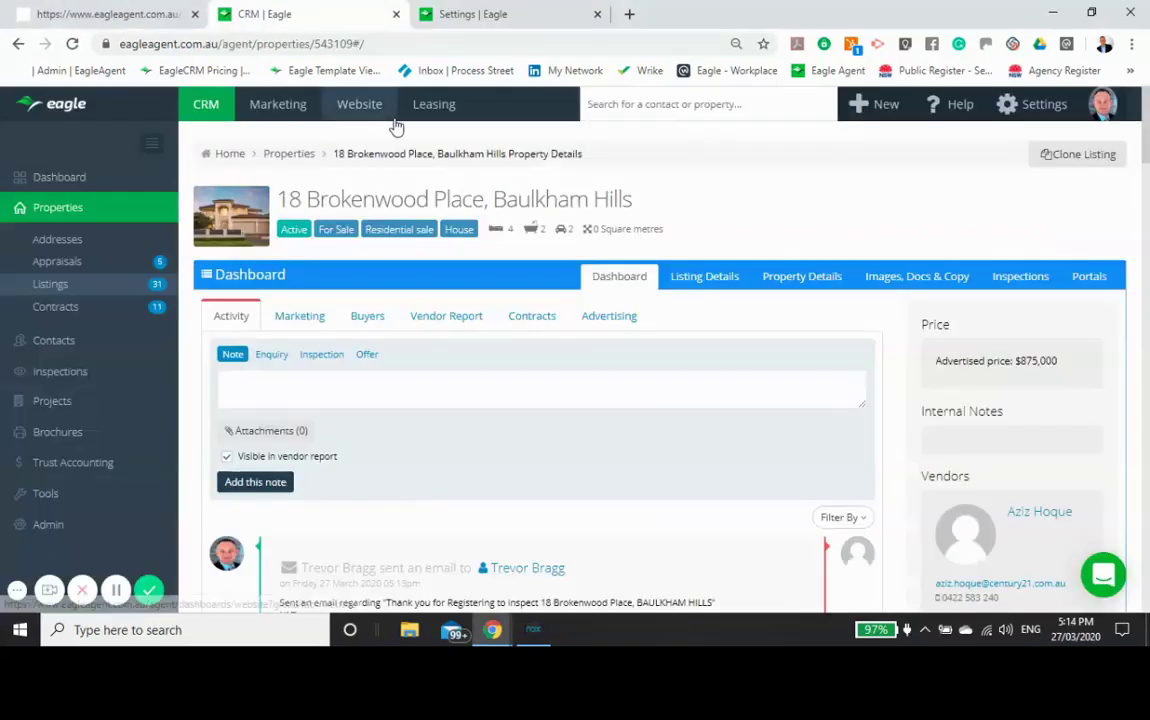
click(60, 376)
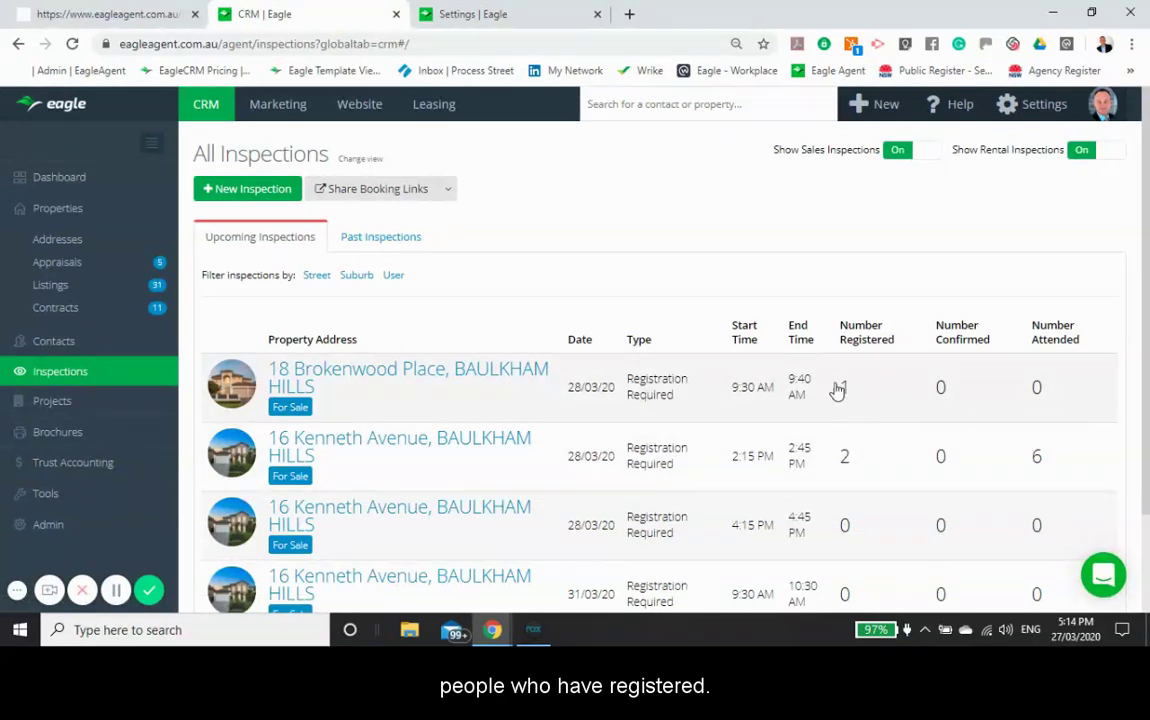
click(405, 373)
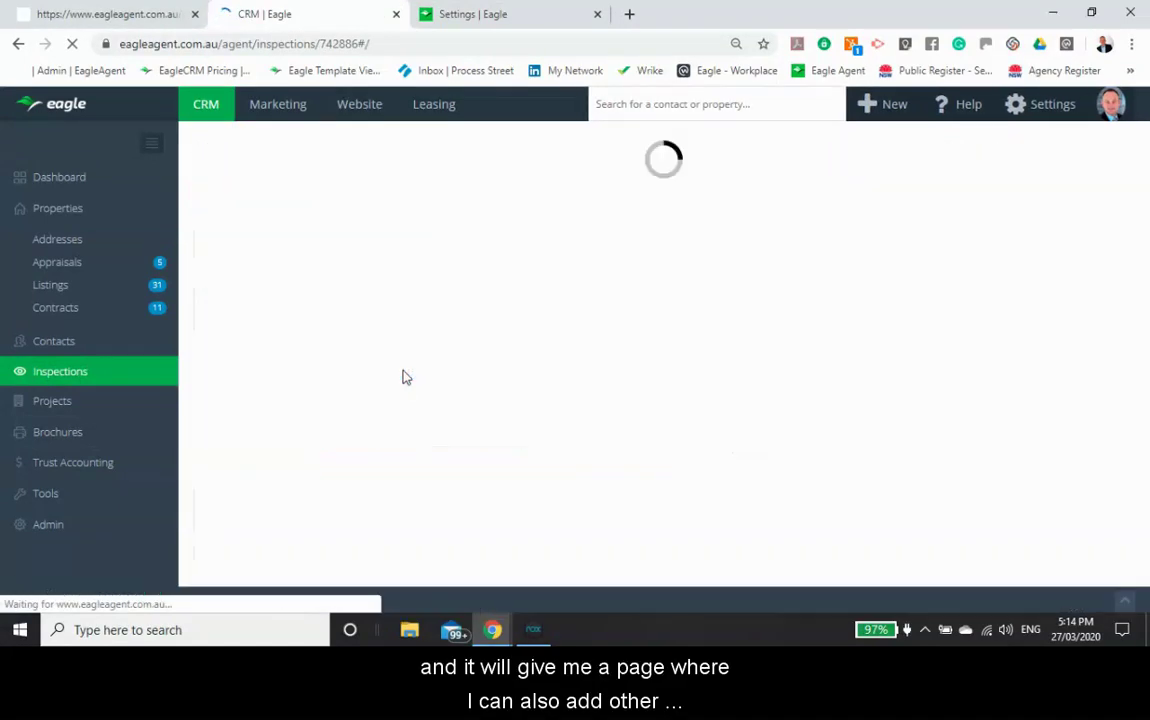
scroll(405, 378, down, 2)
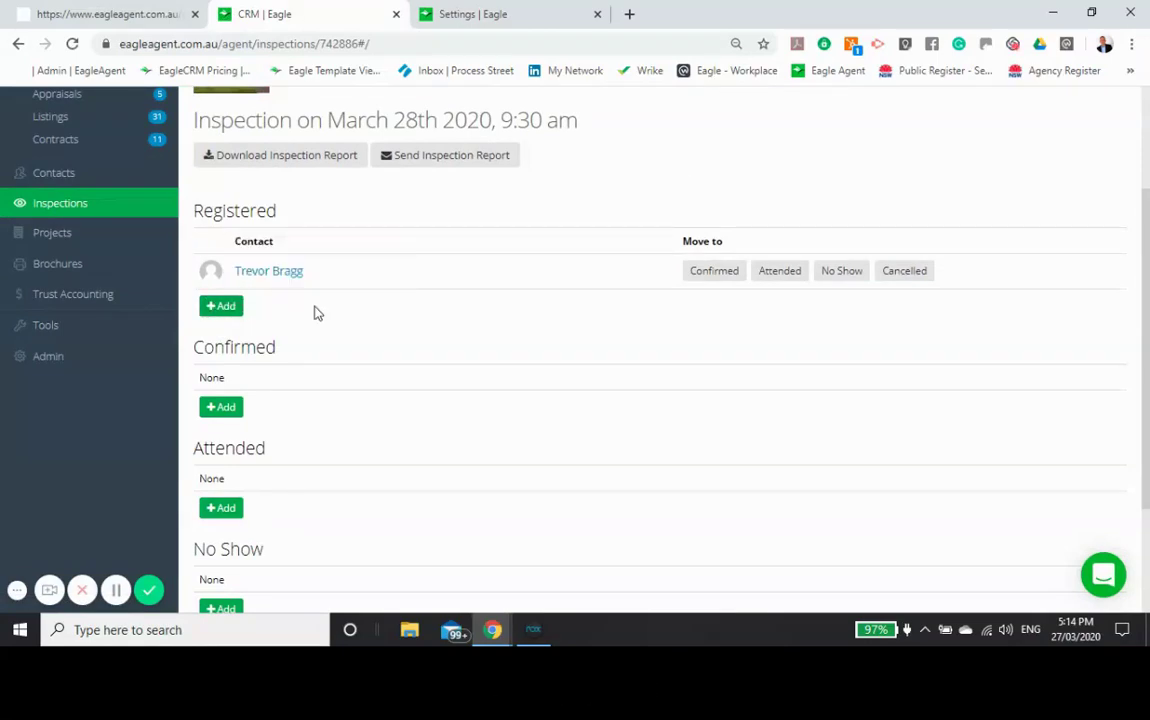
scroll(314, 313, down, 1)
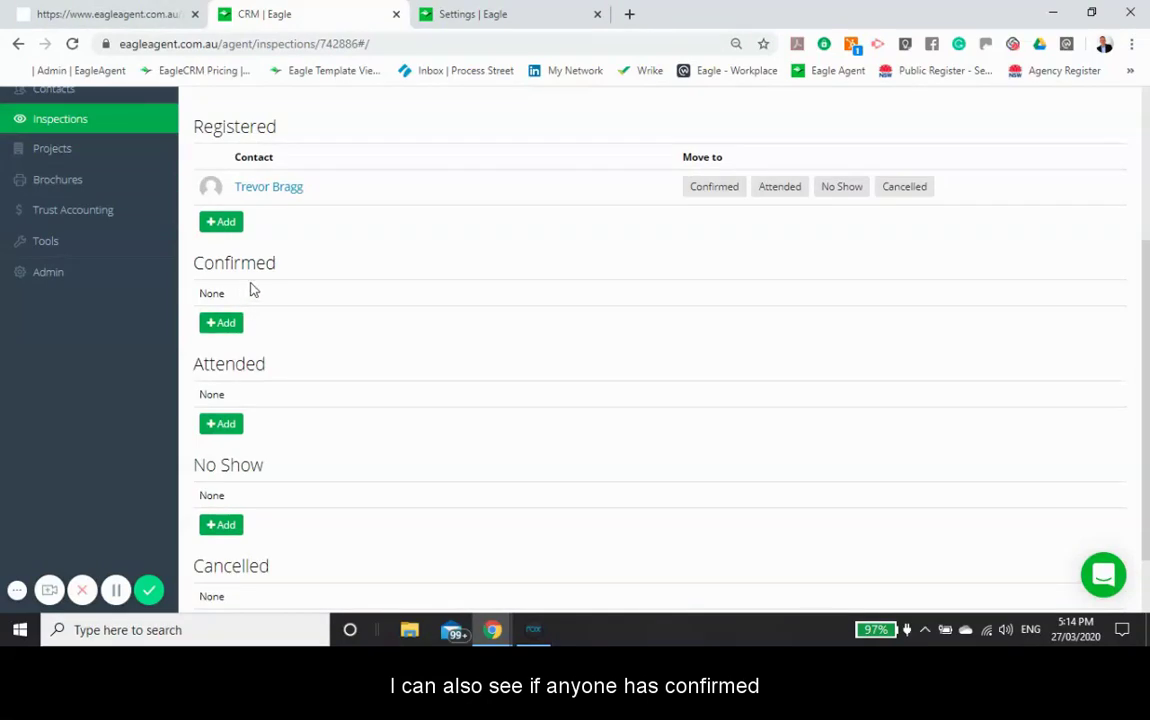
scroll(270, 349, down, 1)
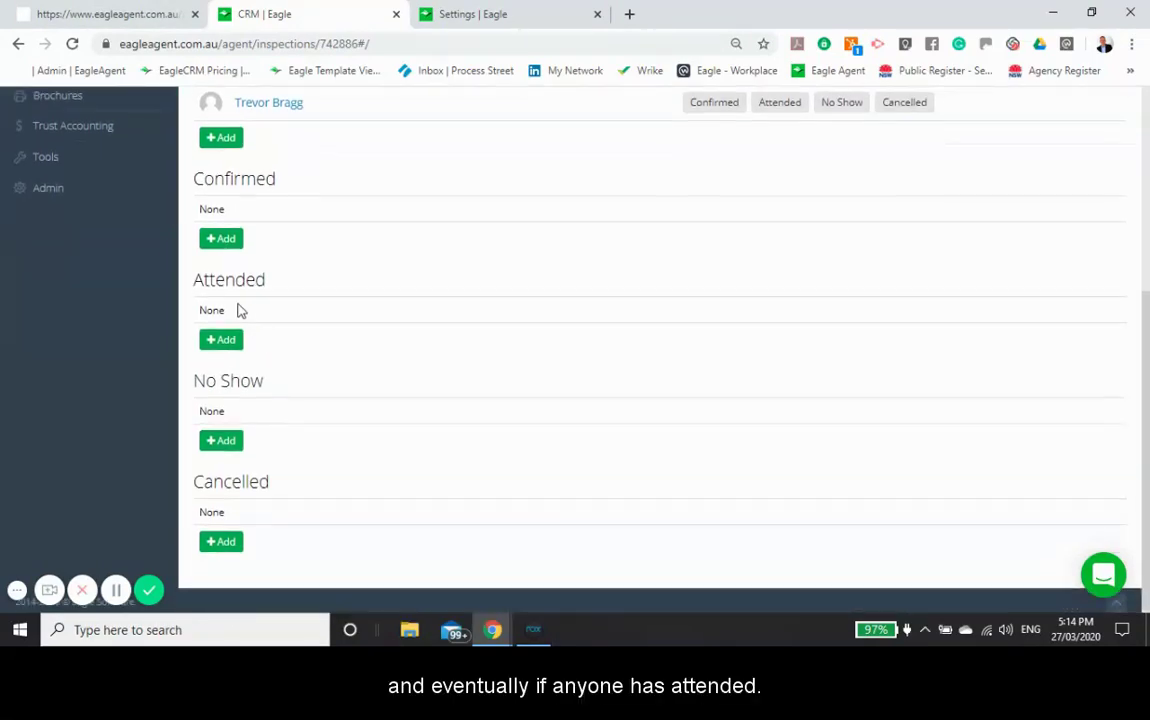
scroll(349, 377, up, 2)
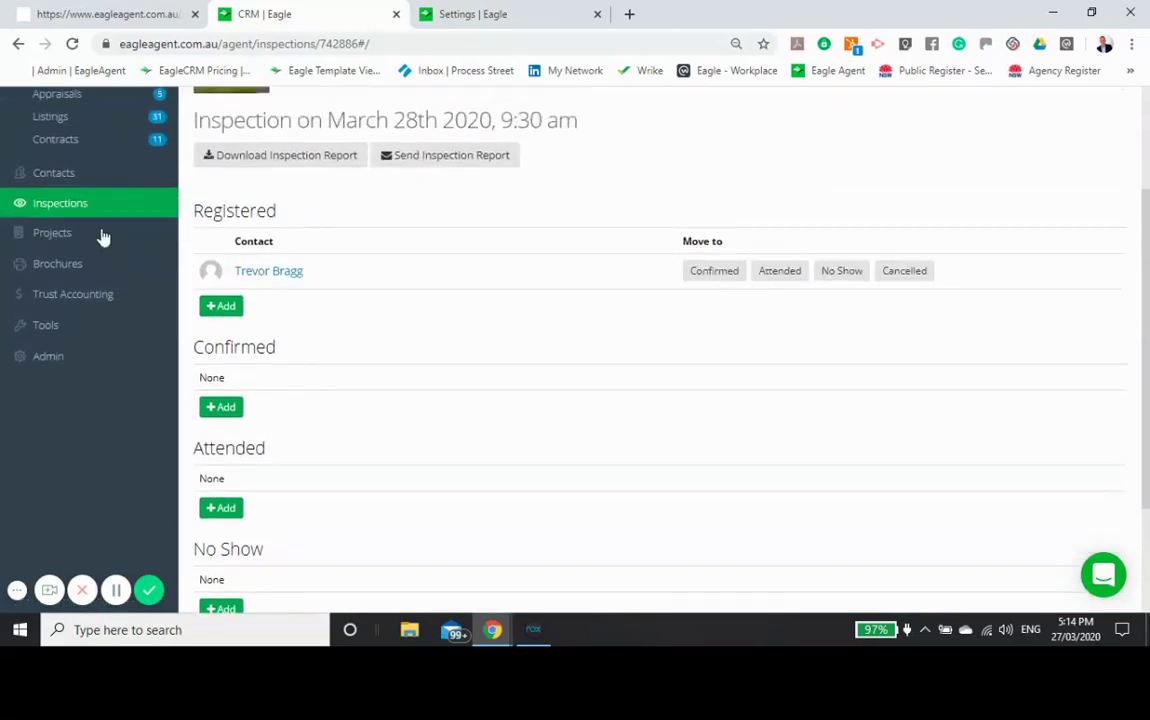
click(18, 44)
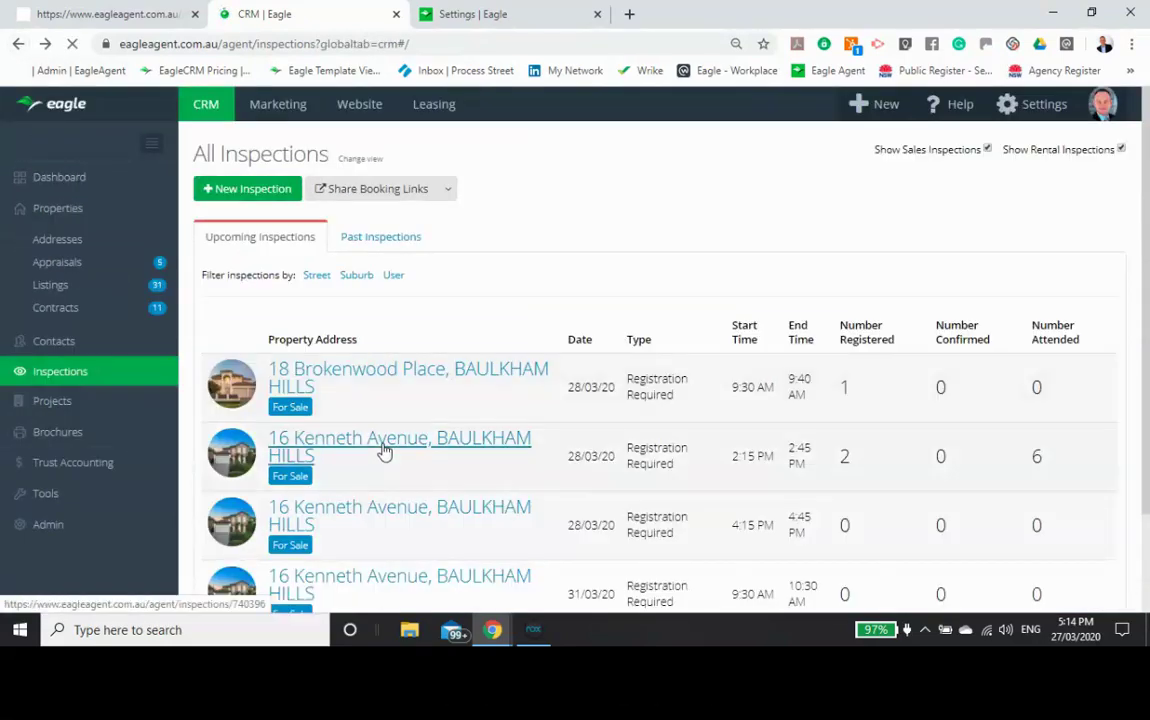
click(415, 462)
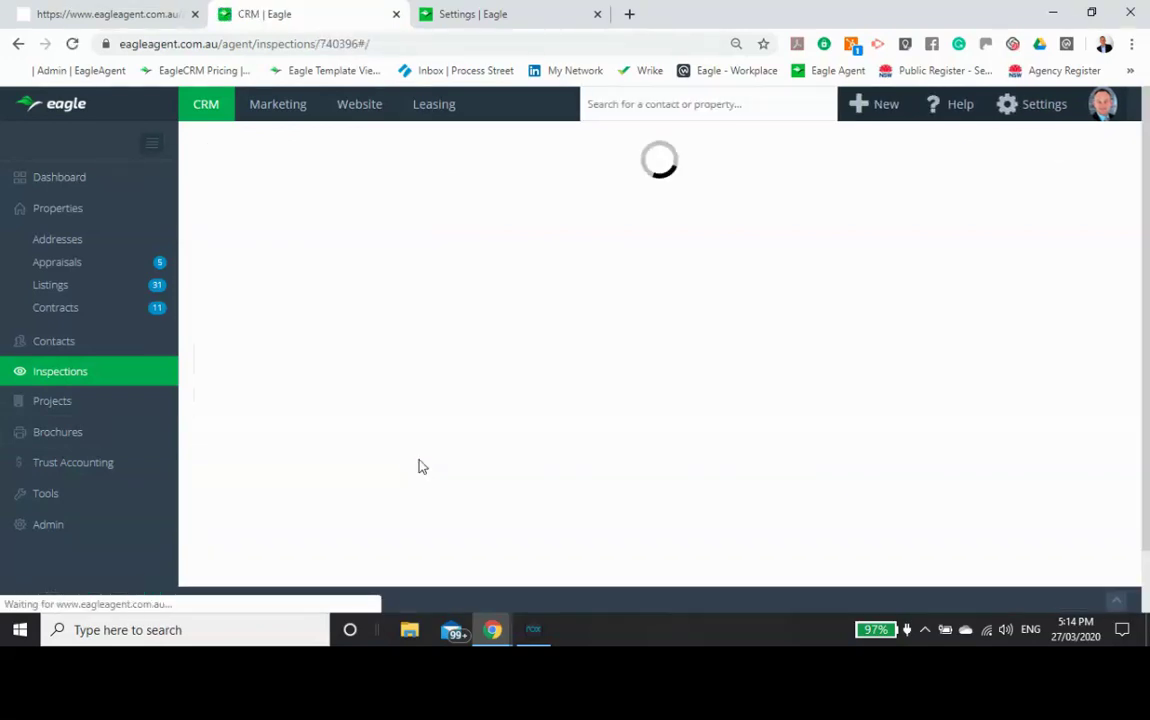
scroll(411, 418, down, 1)
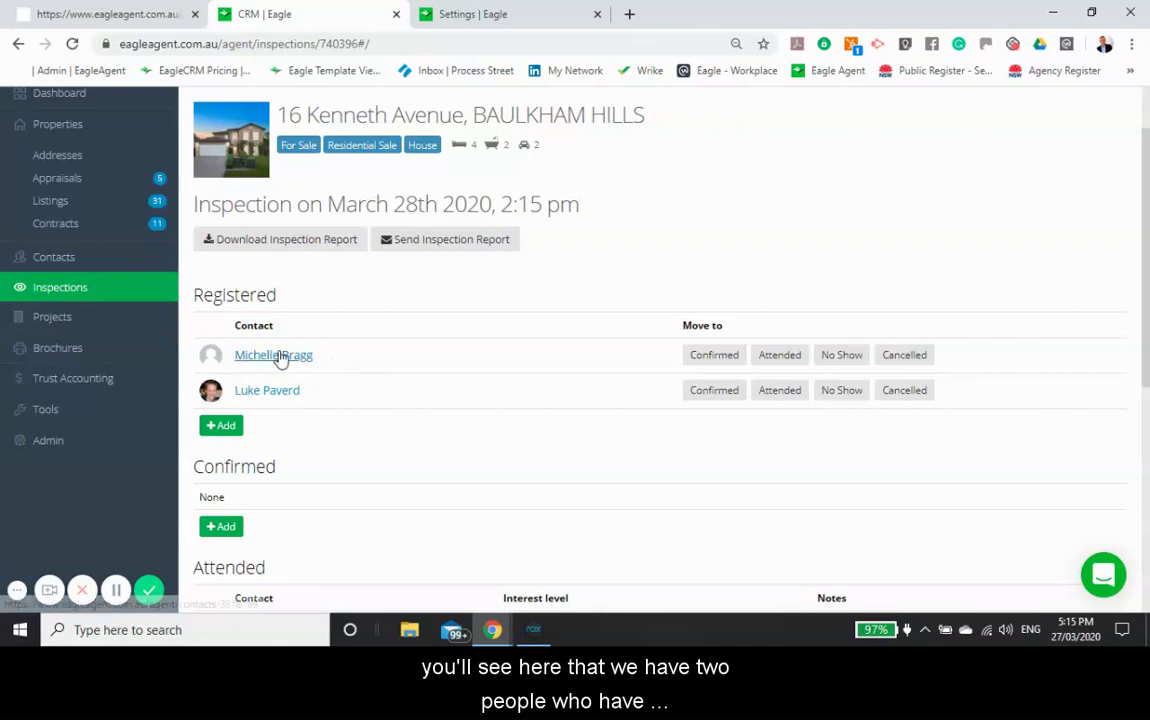
scroll(405, 398, down, 1)
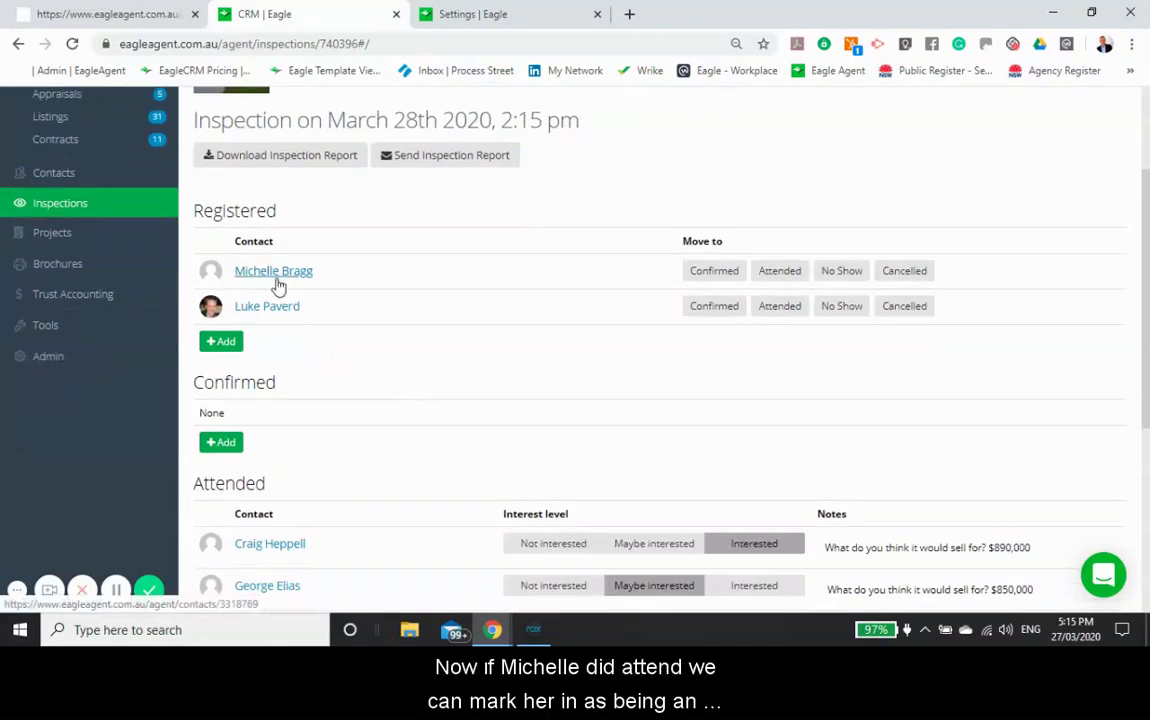
click(793, 285)
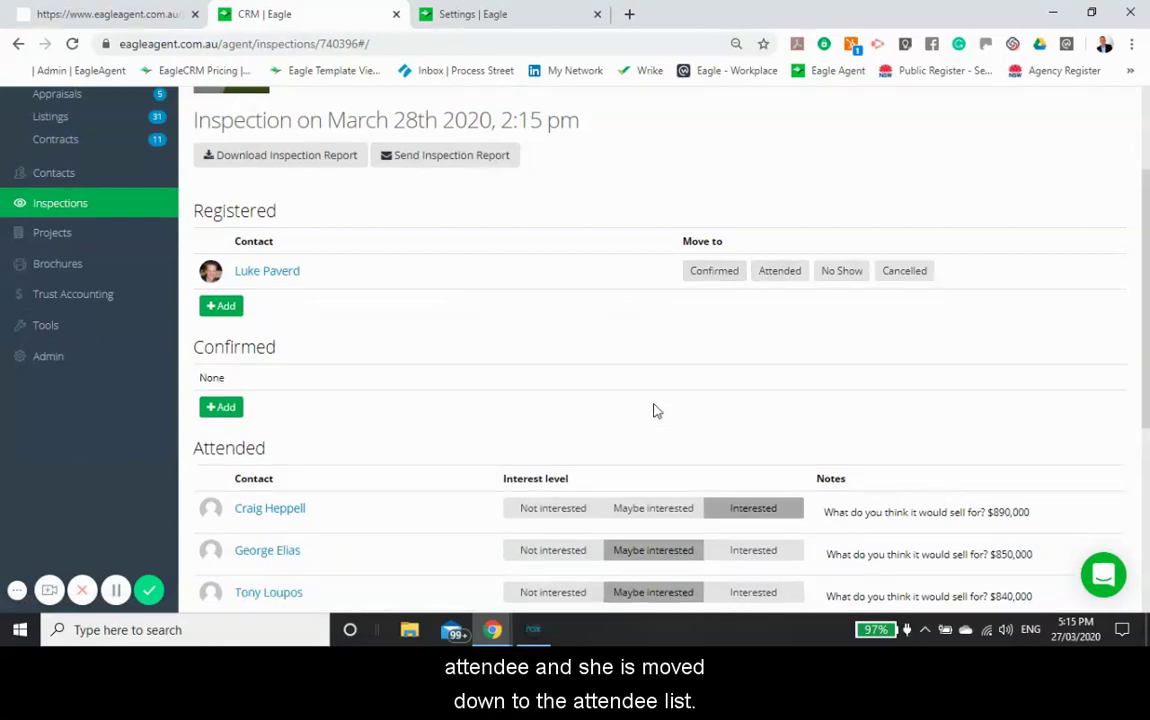
scroll(400, 361, down, 2)
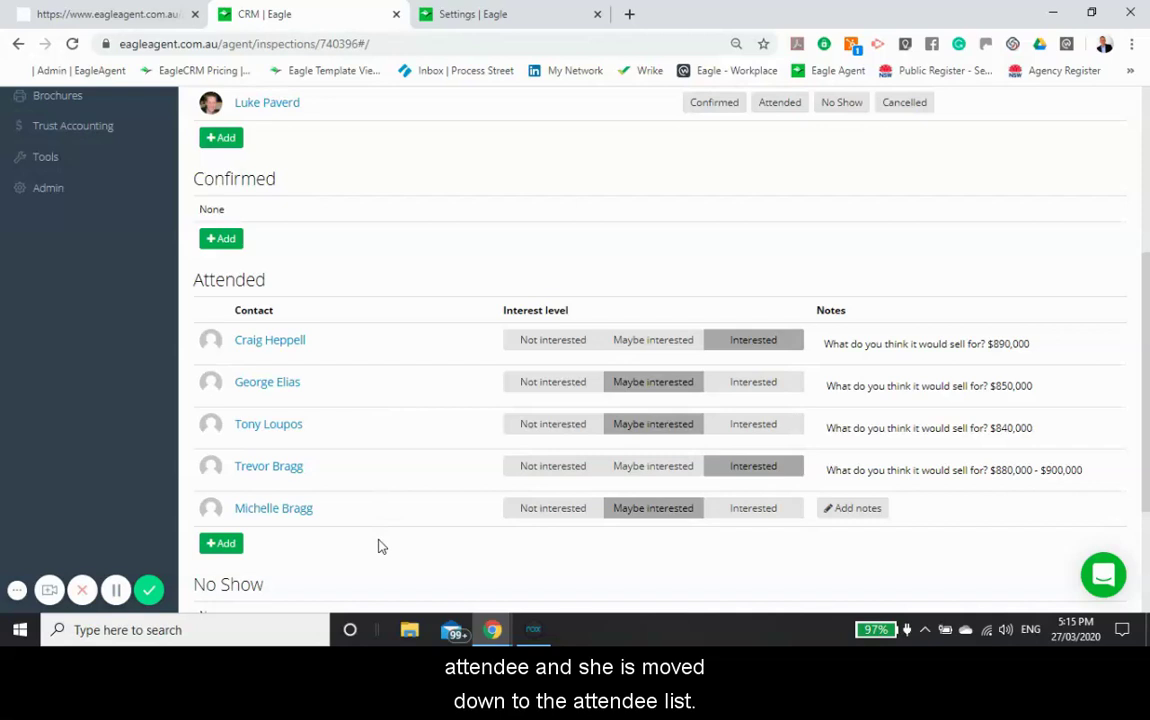
scroll(380, 544, up, 2)
scroll(382, 506, down, 3)
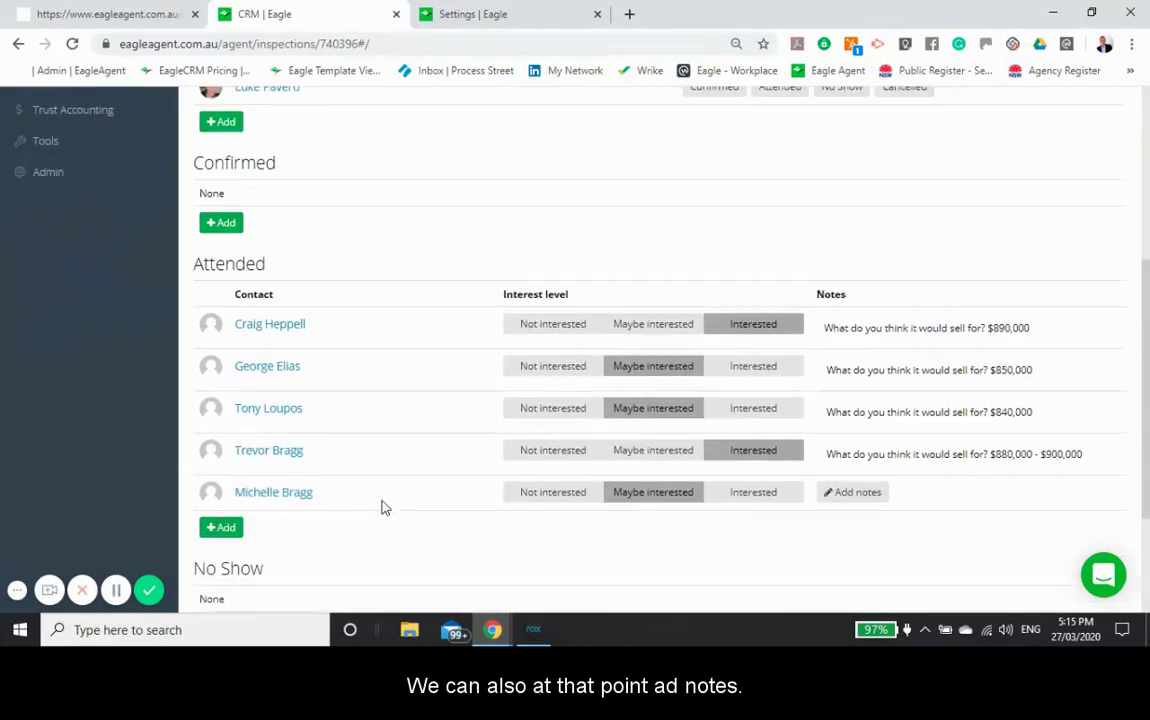
click(843, 430)
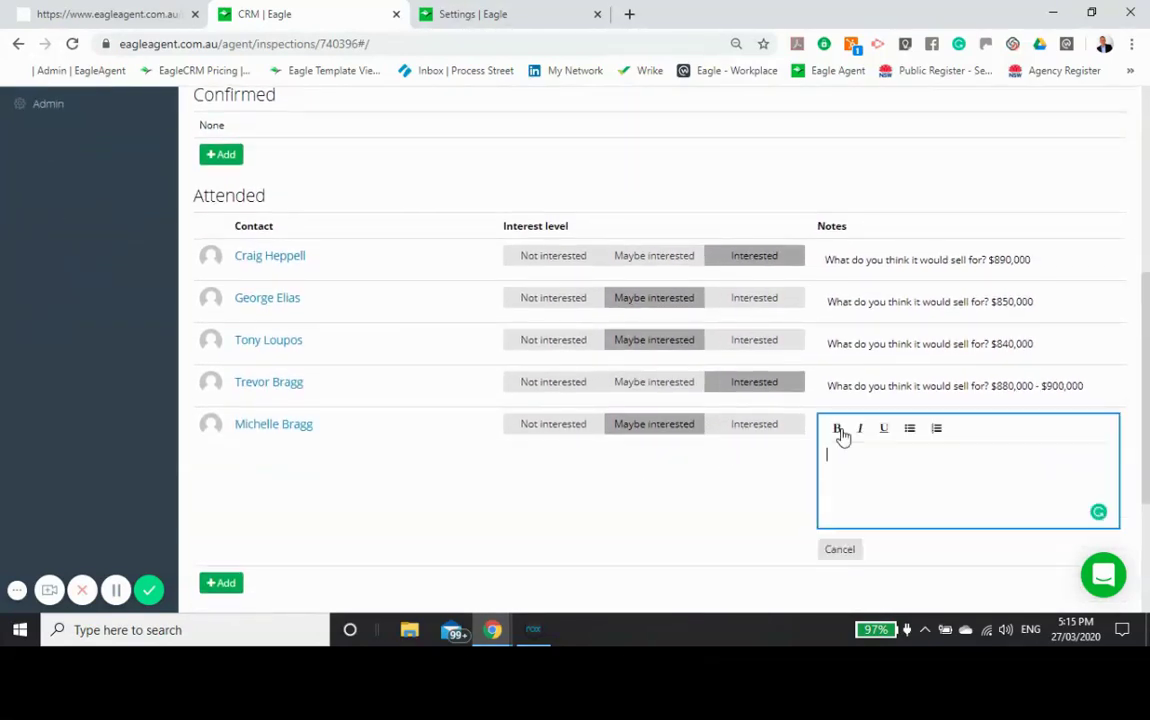
text(Like)
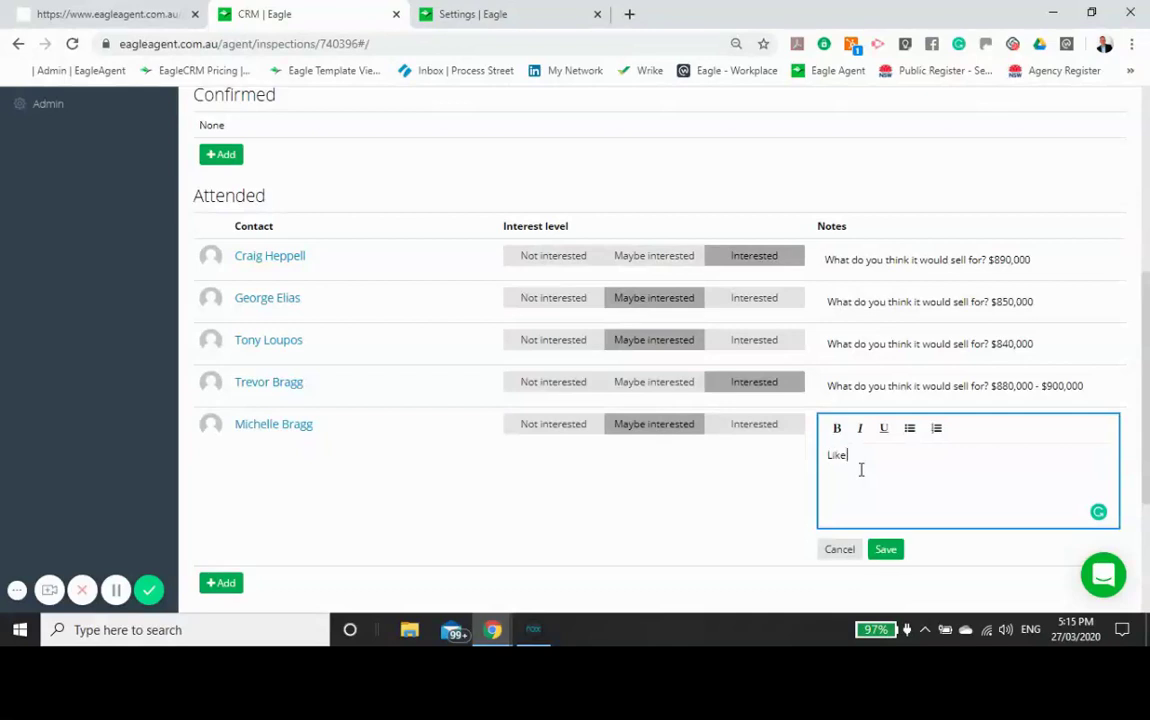
text( it - ordered a cxontract)
click(886, 551)
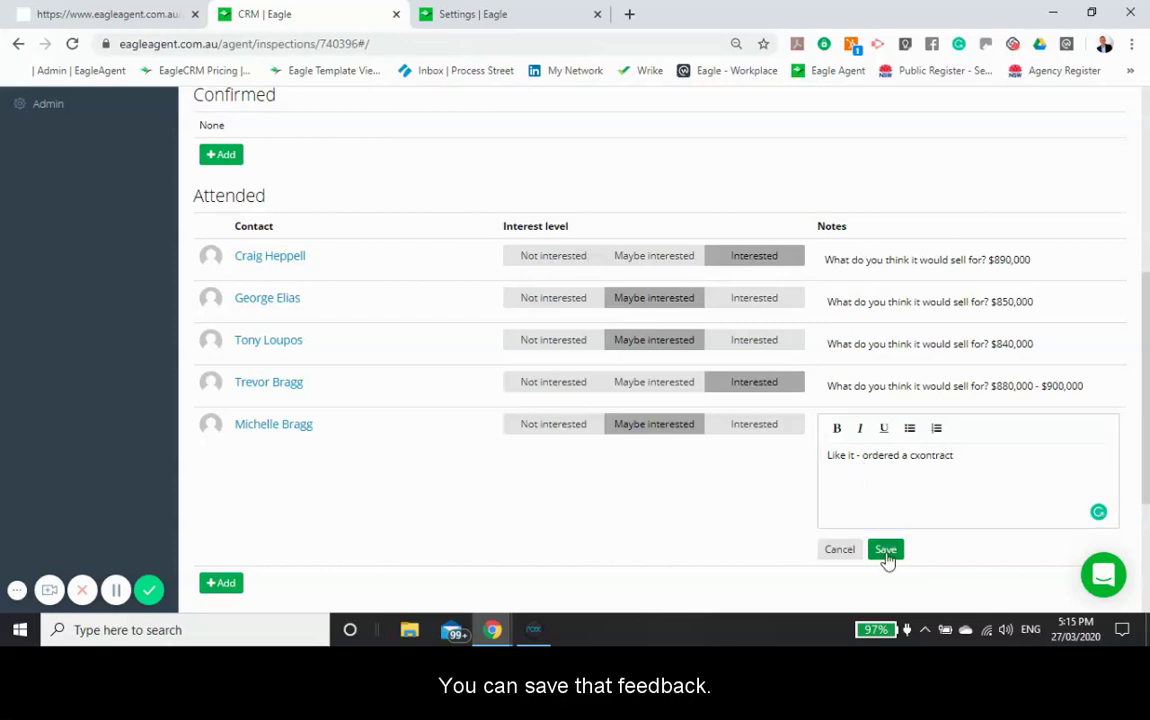
Step: Mark the remaining registrant as a no-show
scroll(722, 500, up, 3)
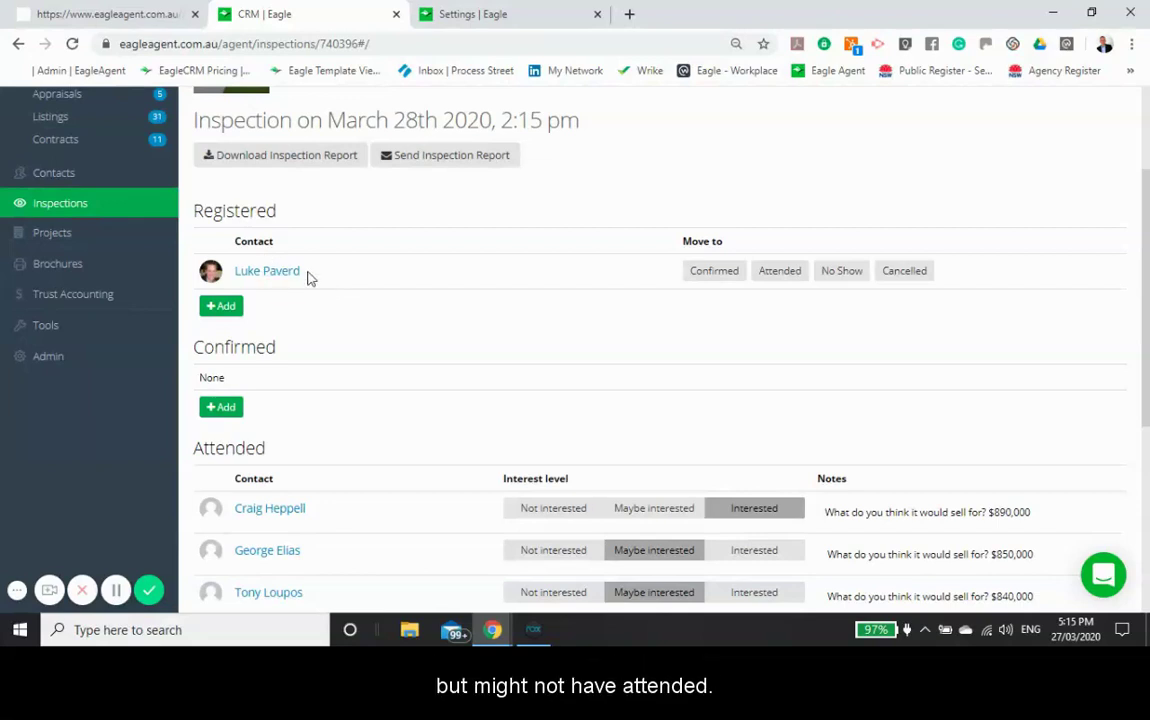
click(846, 280)
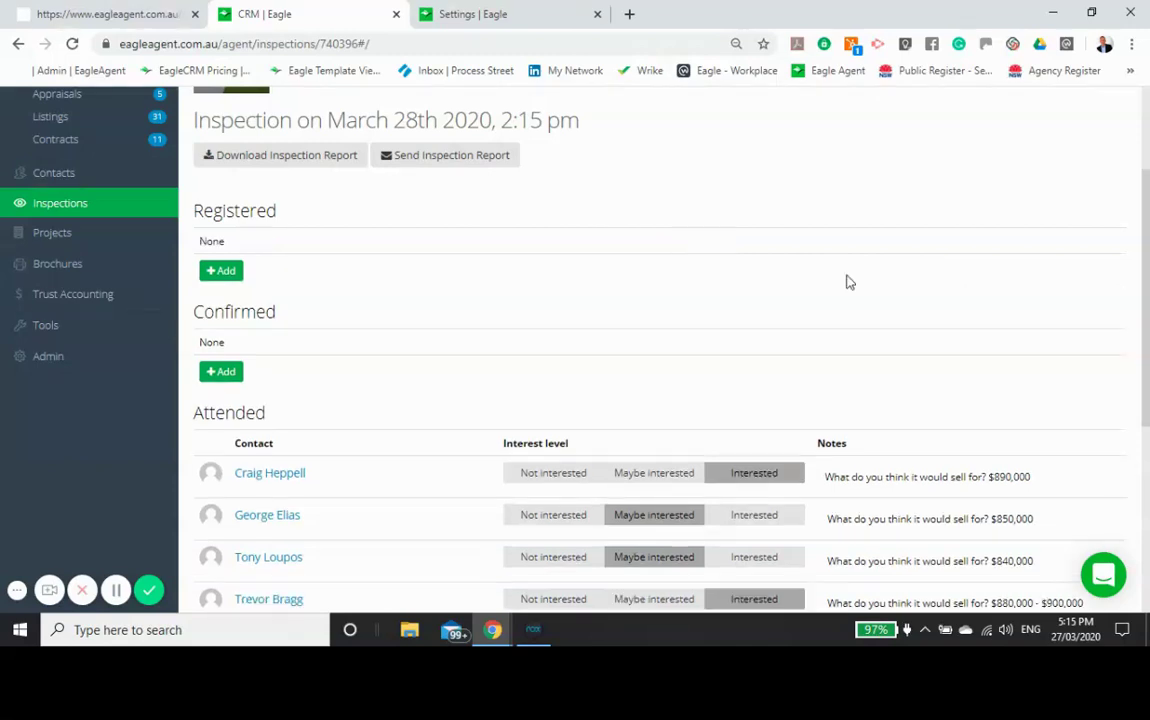
scroll(483, 316, down, 2)
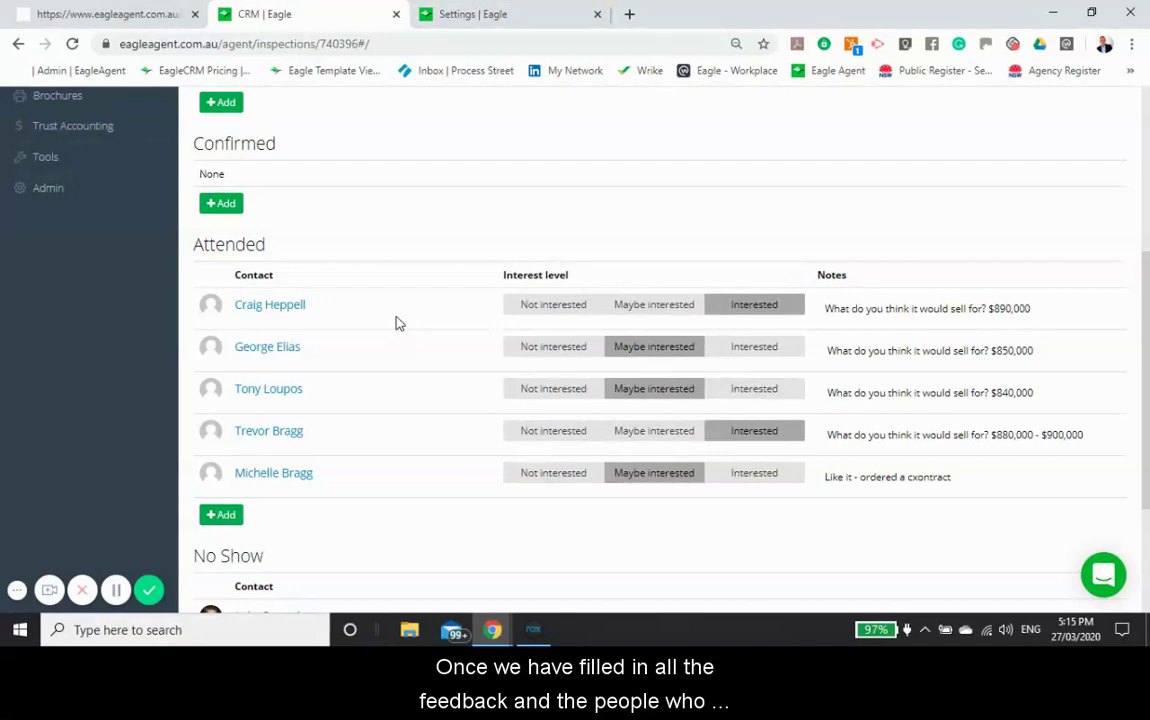
scroll(411, 359, up, 4)
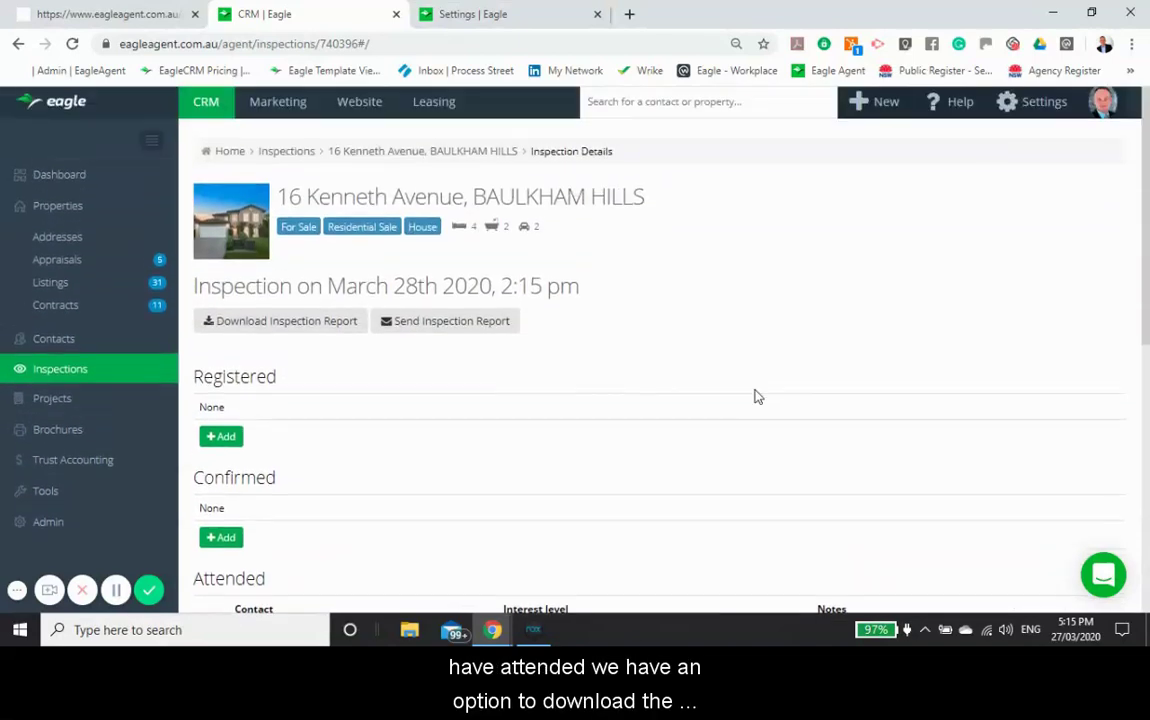
click(295, 333)
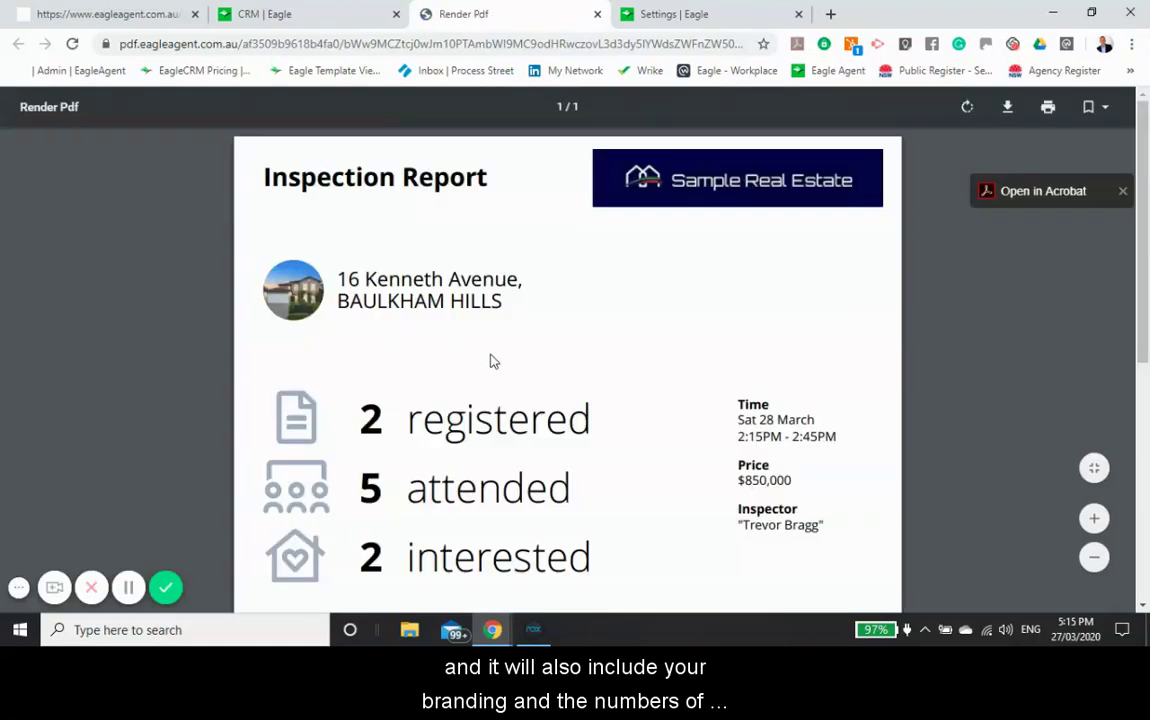
scroll(490, 359, down, 2)
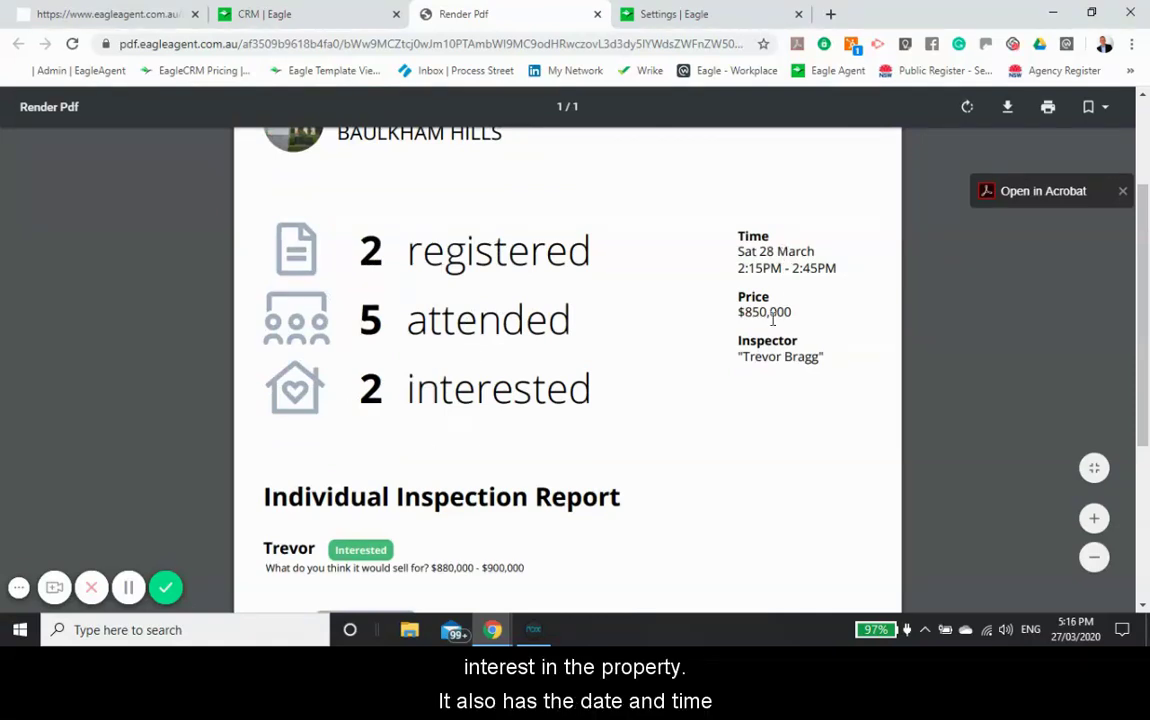
scroll(623, 404, down, 3)
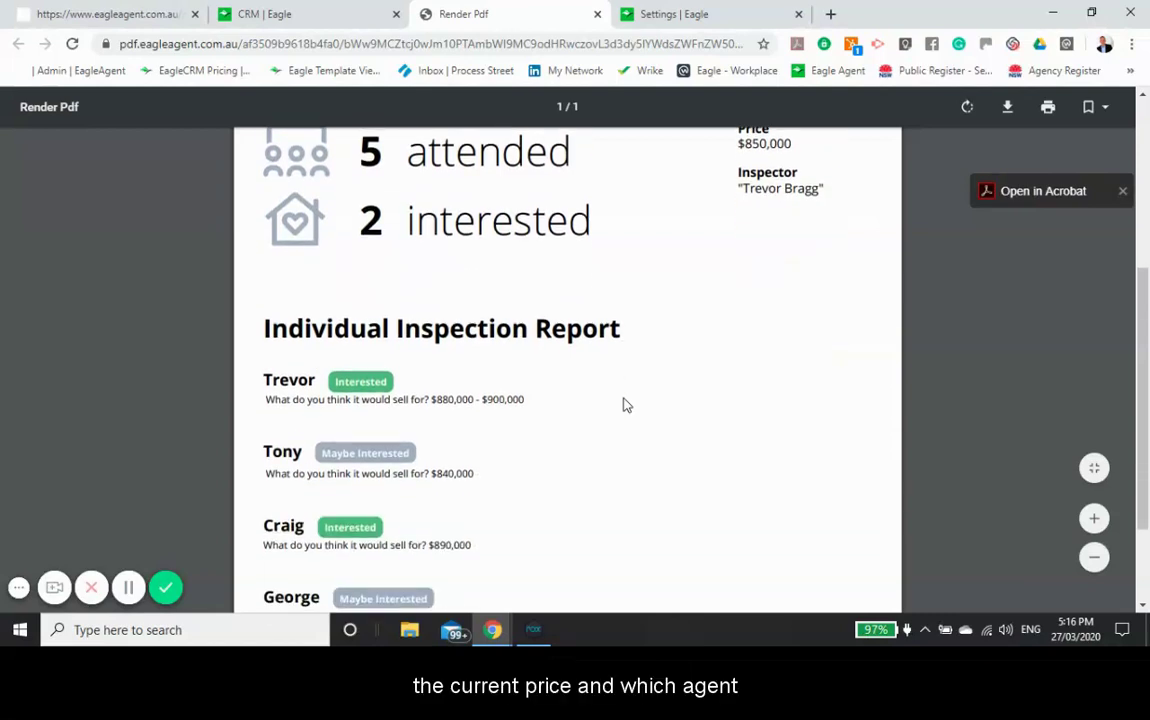
scroll(623, 404, down, 2)
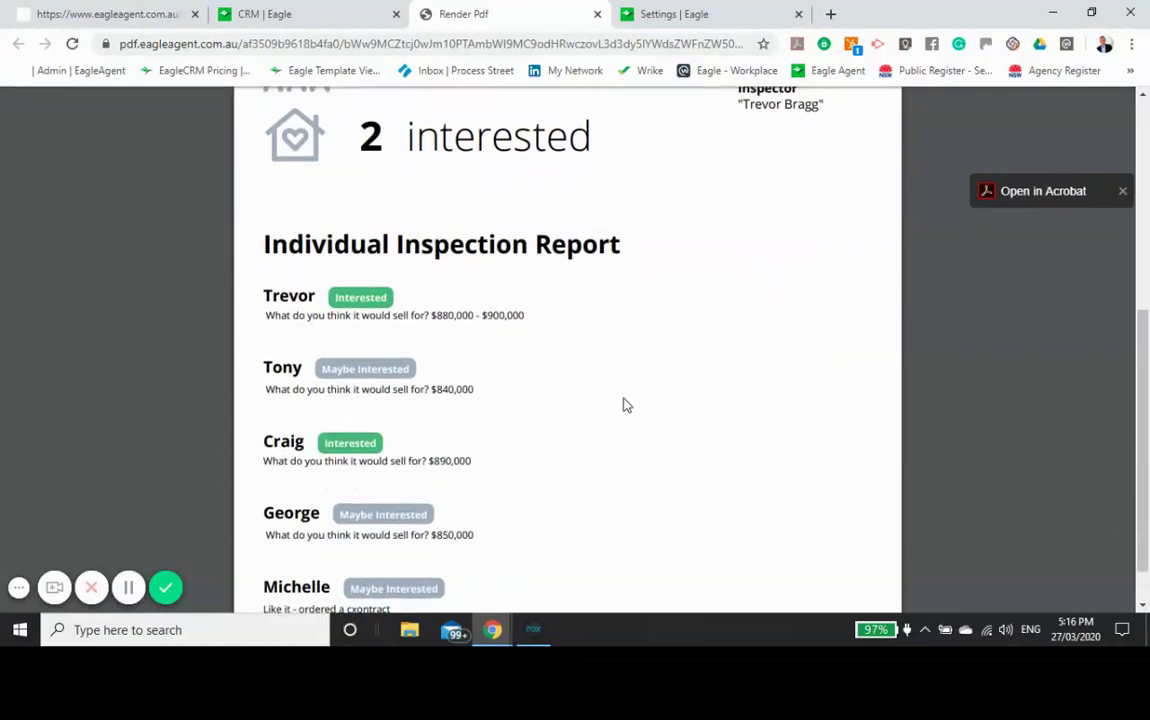
scroll(623, 404, down, 1)
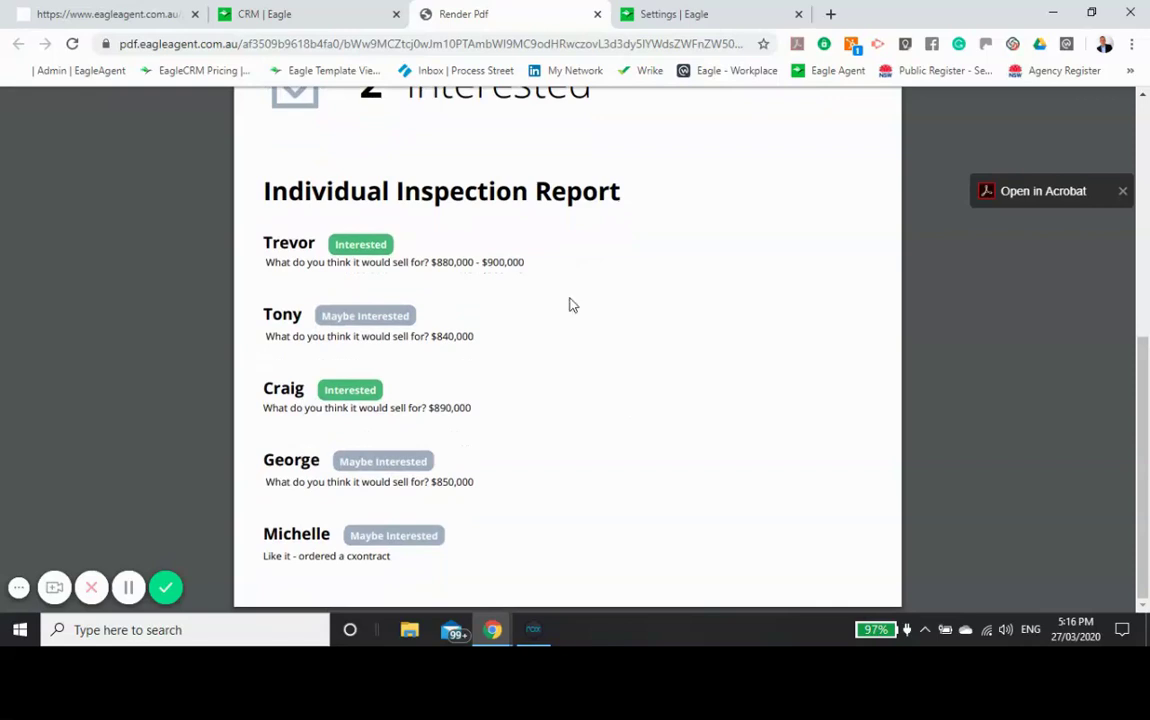
click(336, 16)
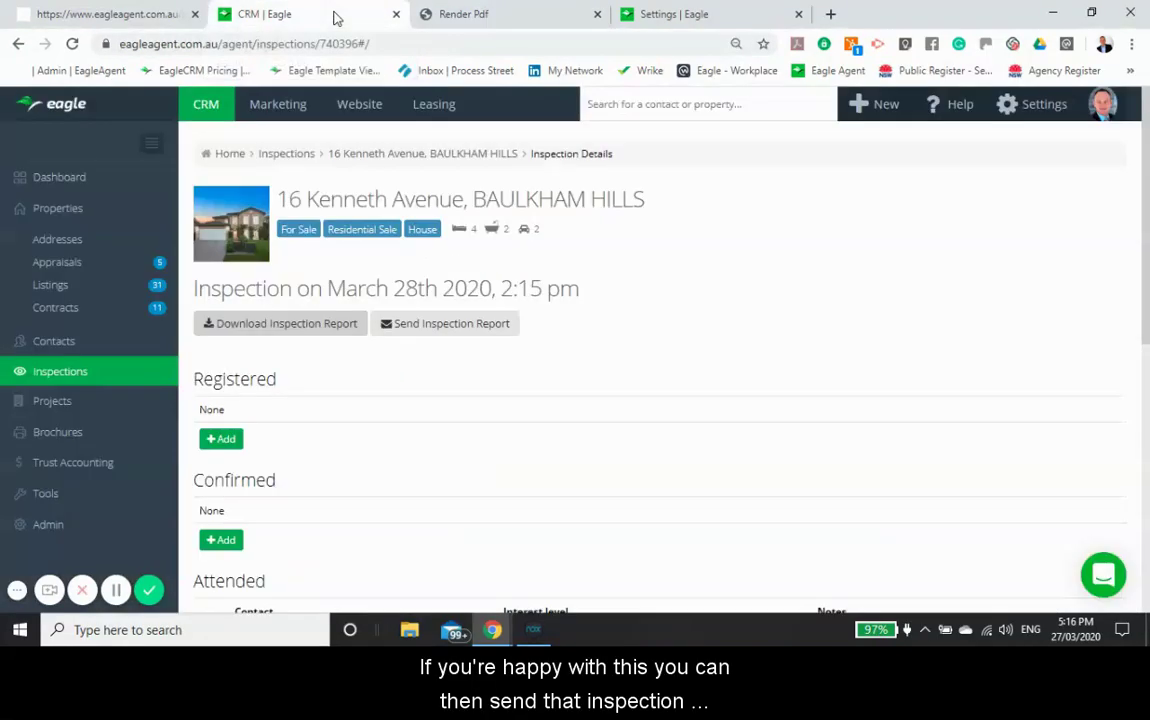
Step: Email the inspection report with its PDF attached, then switch to the NoxPlayer emulator
click(447, 325)
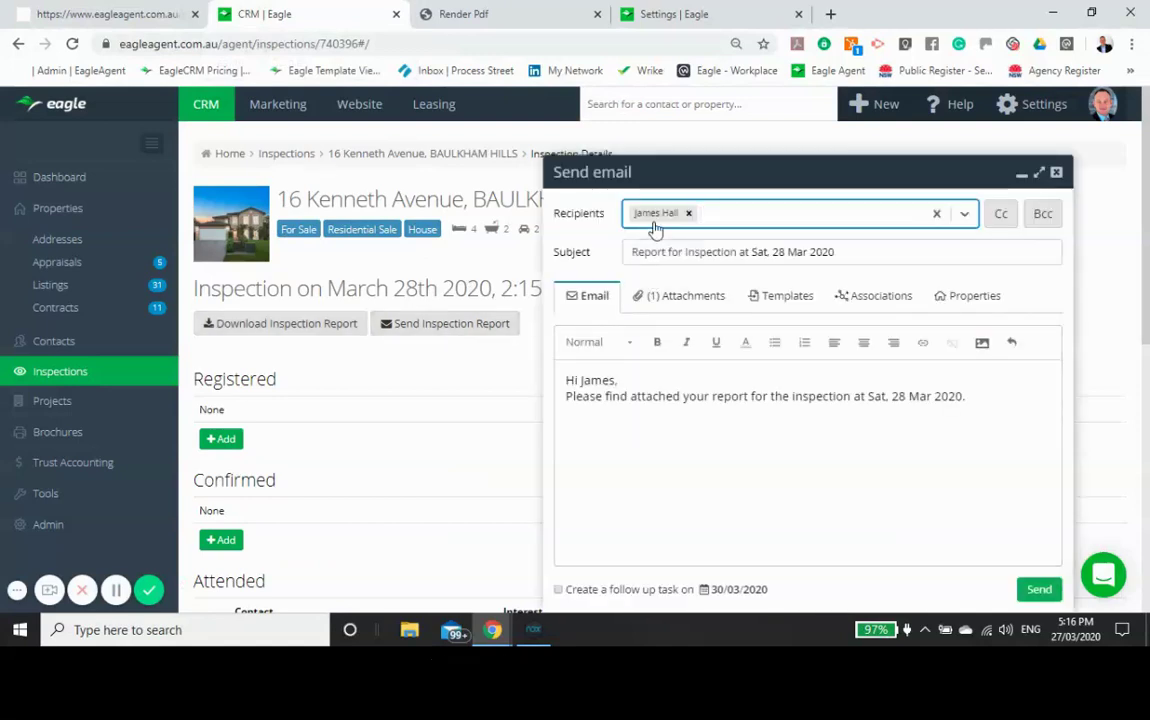
click(668, 302)
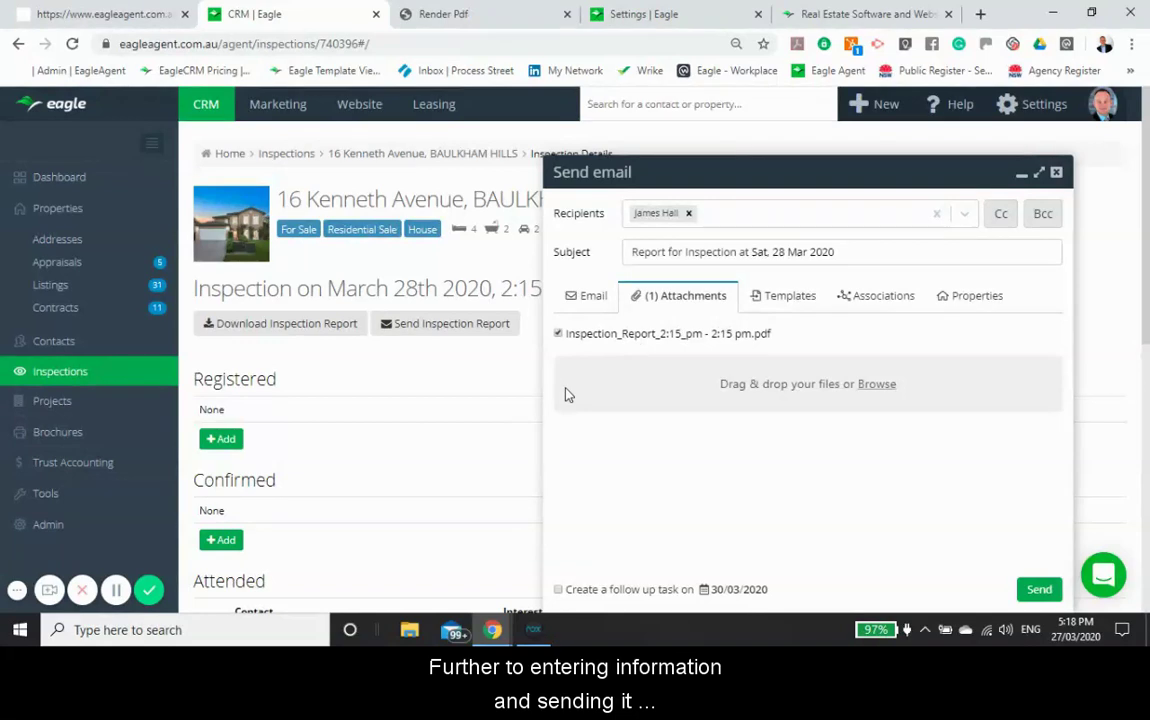
click(1056, 175)
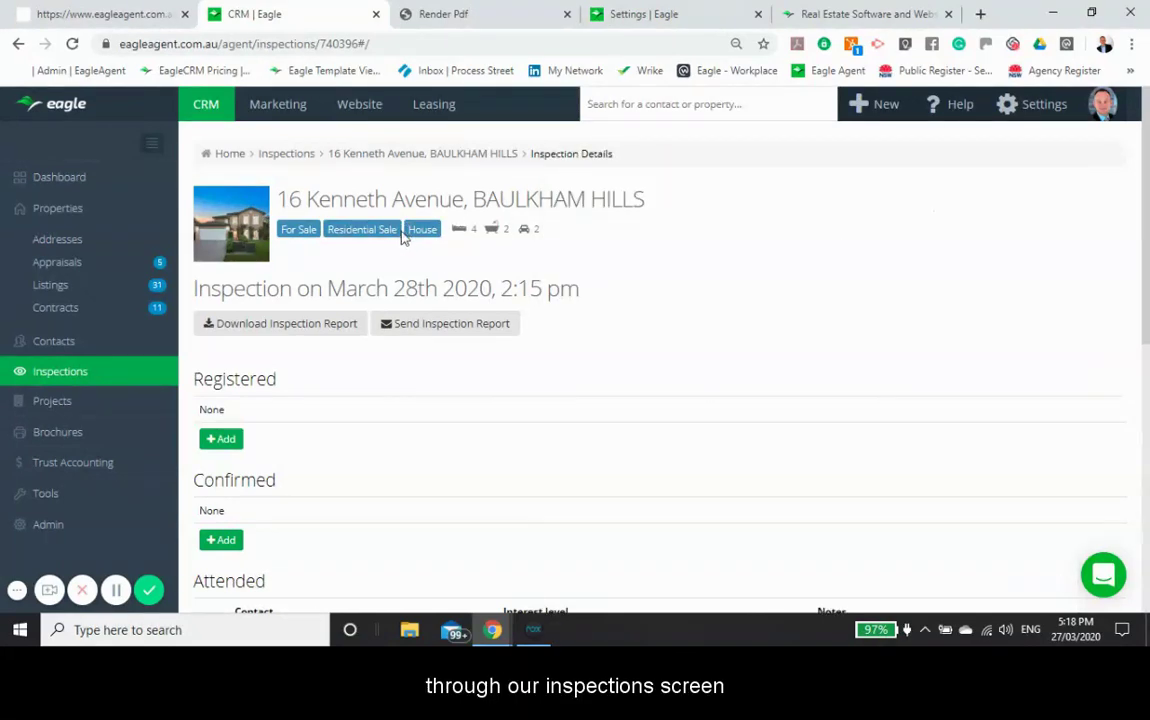
click(535, 630)
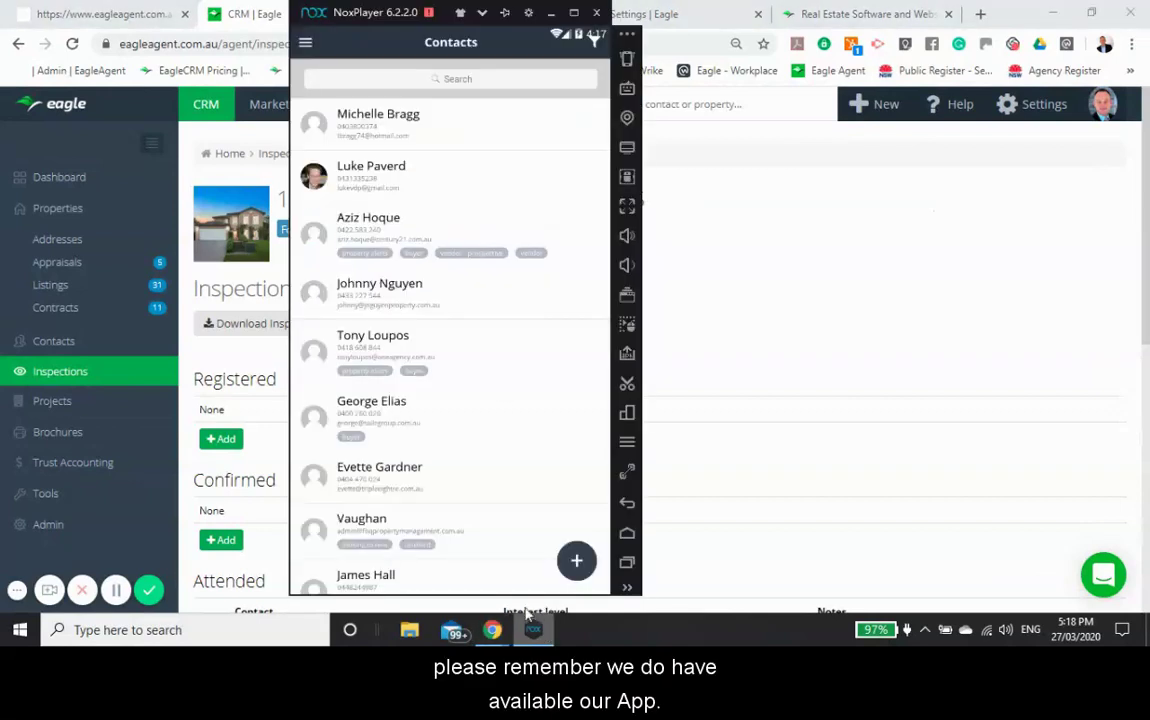
Step: Open the attending buyer's record from the mobile app's Contacts list
click(306, 44)
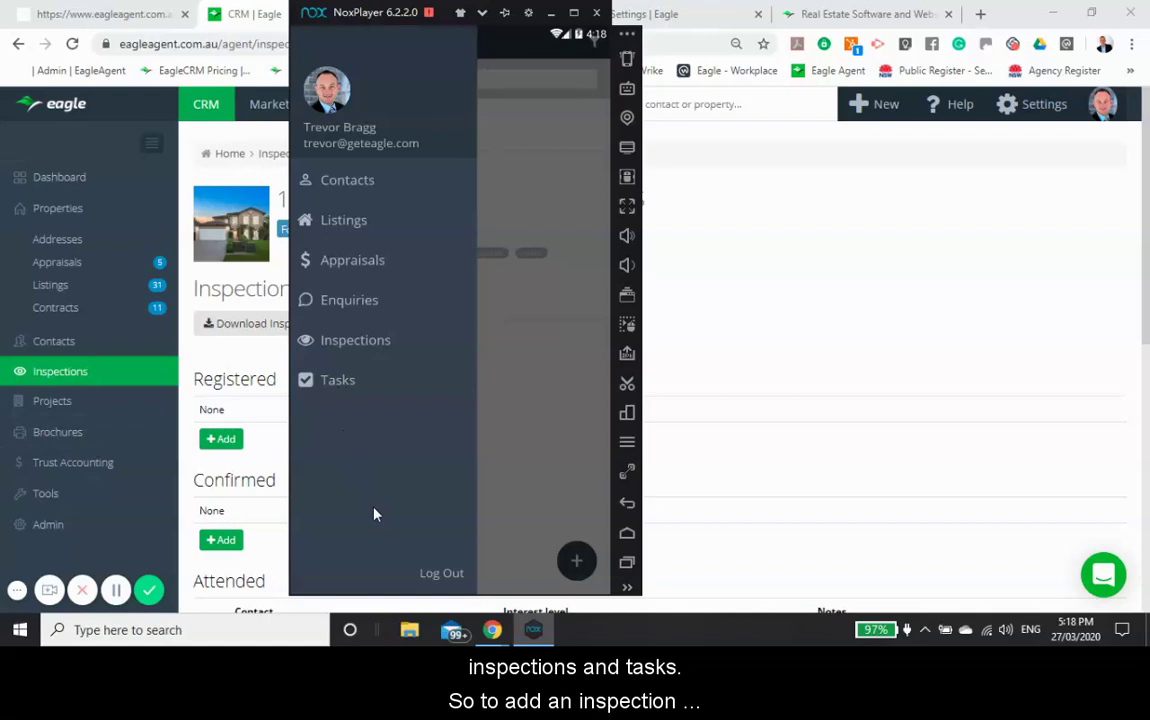
click(350, 186)
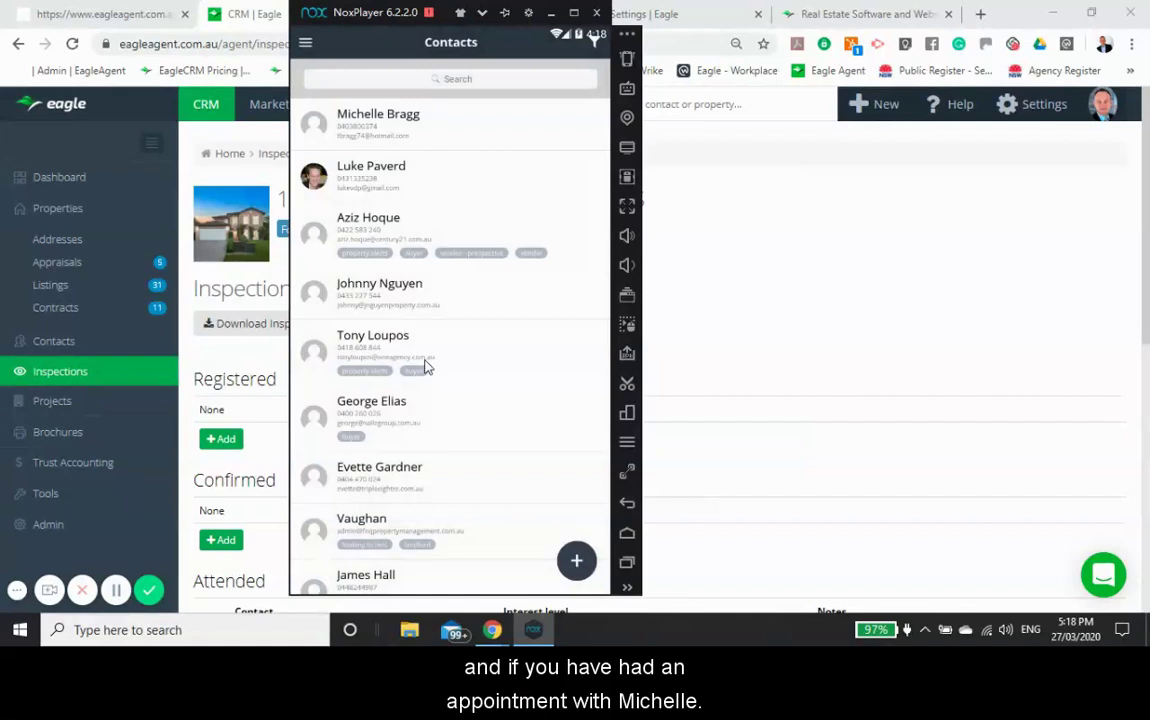
click(362, 144)
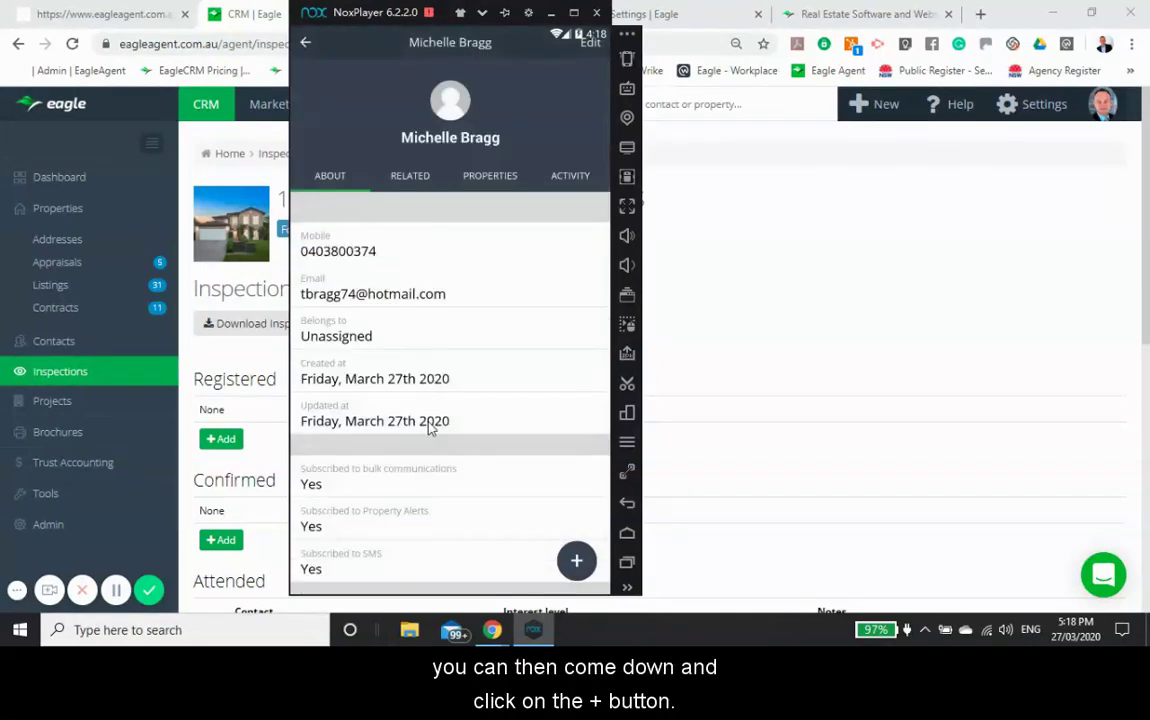
click(577, 563)
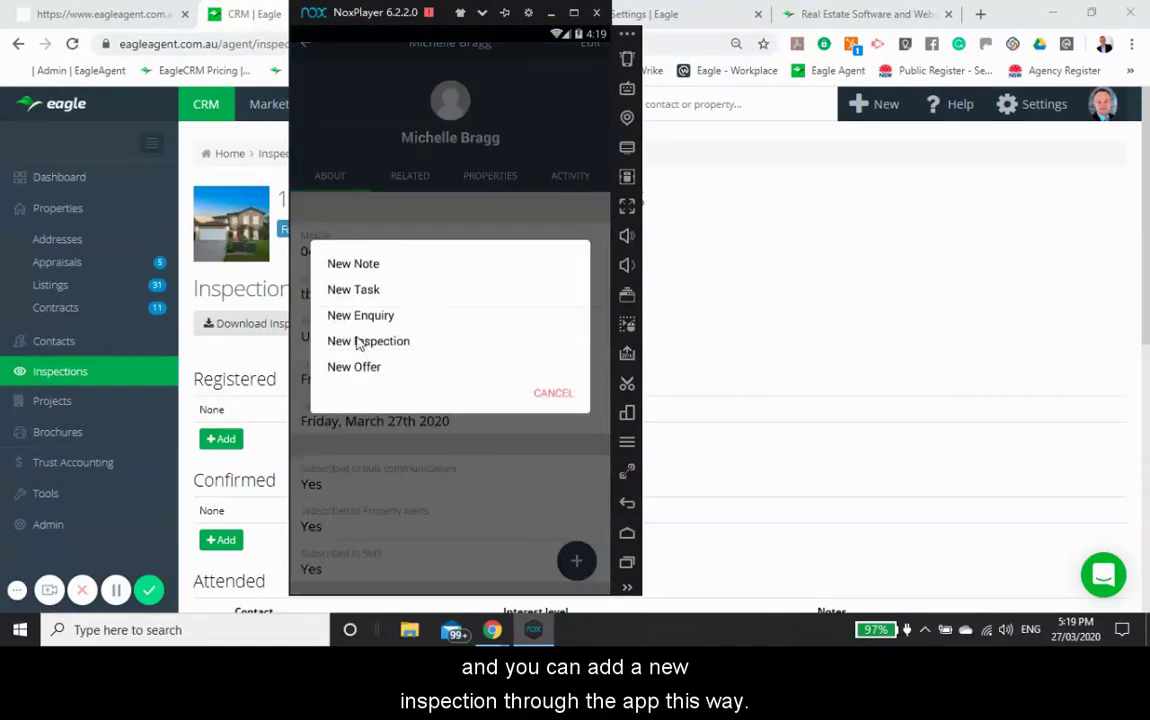
click(357, 345)
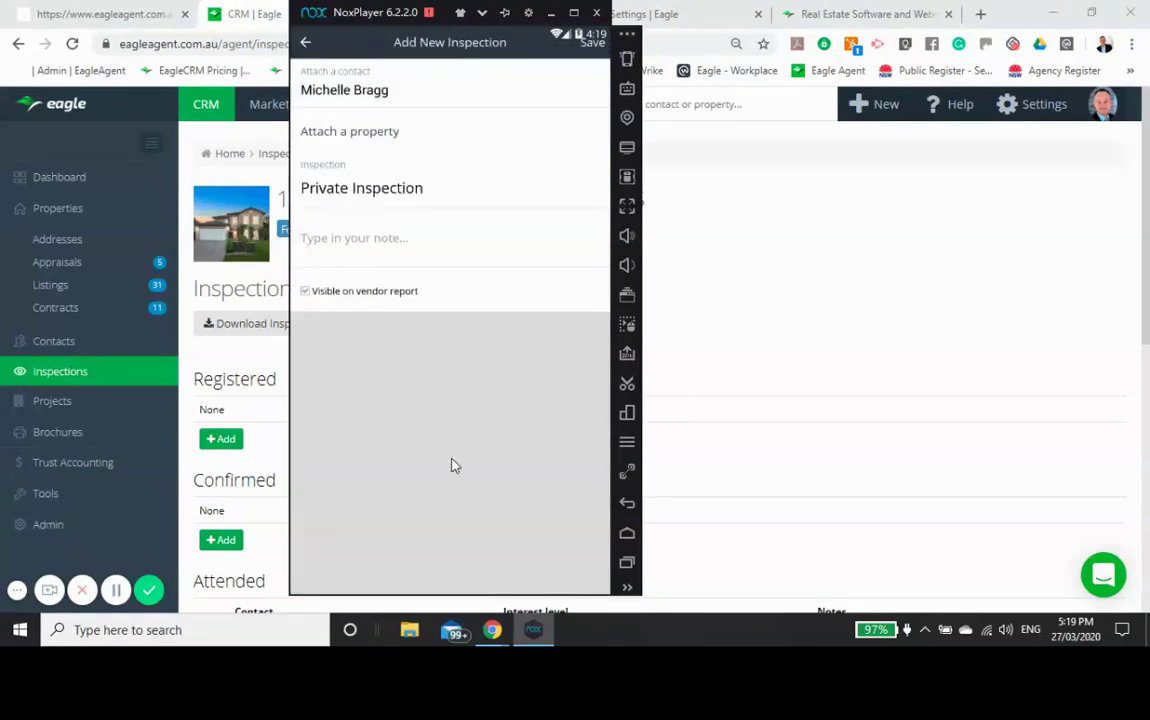
click(352, 141)
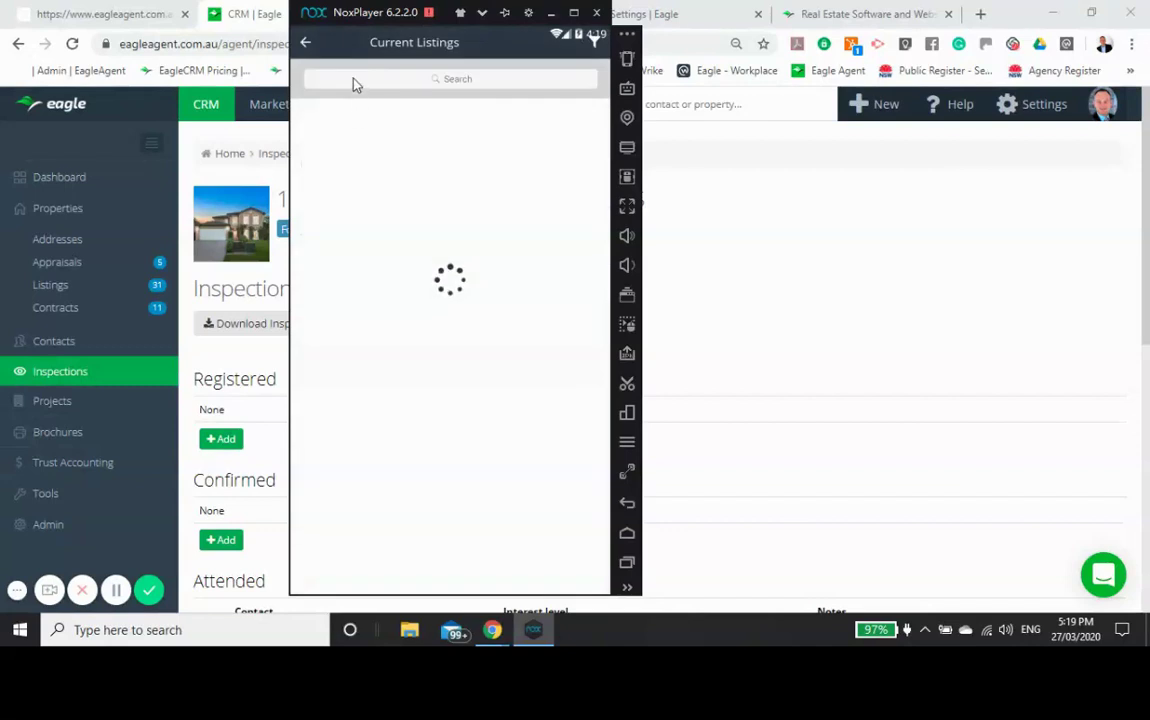
click(355, 88)
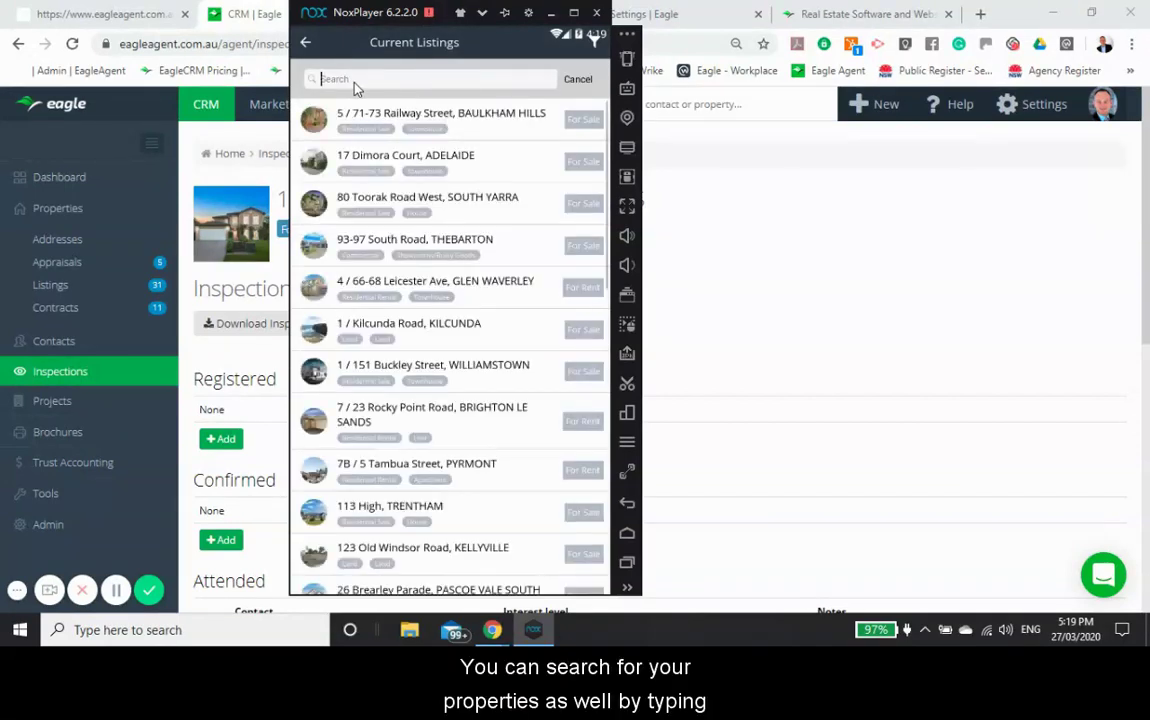
text(18)
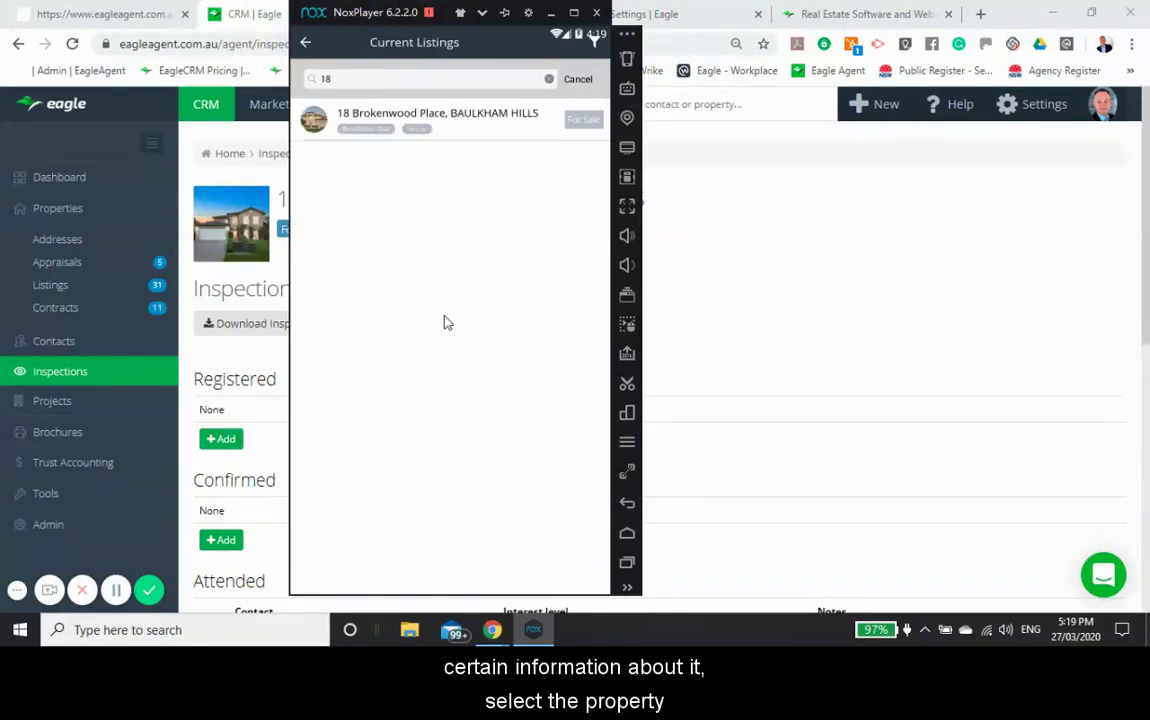
click(385, 131)
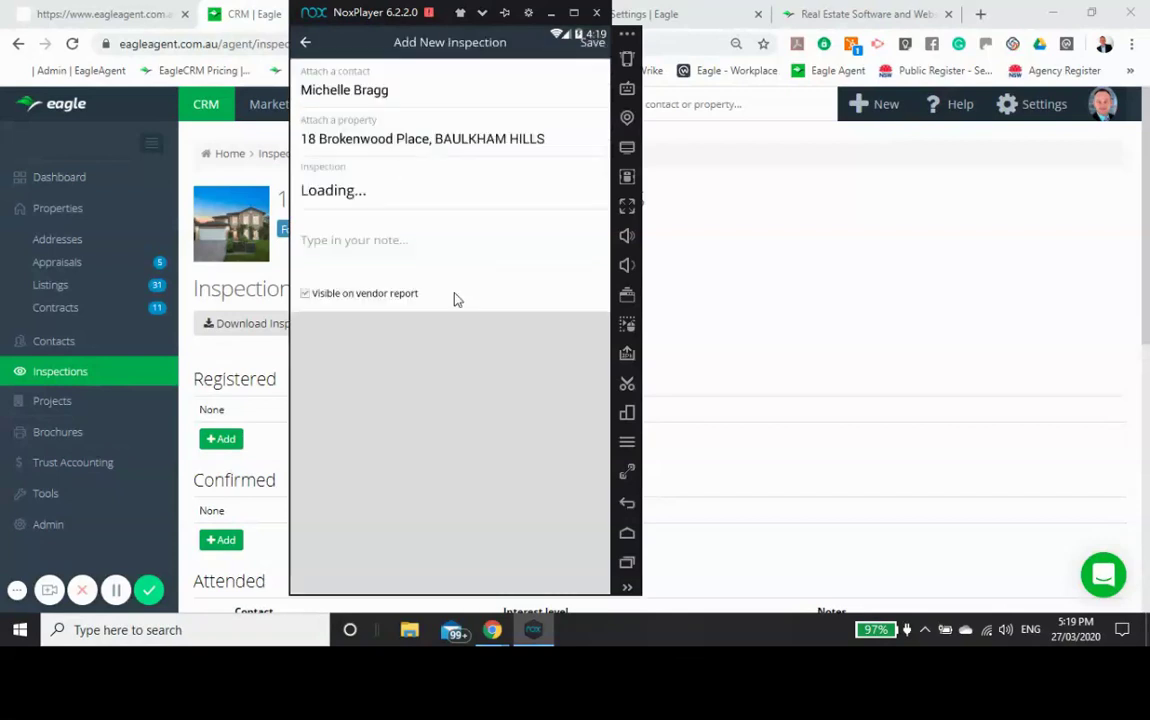
Step: Add the note '2nd inspection' and save the inspection
click(367, 249)
text(2nd)
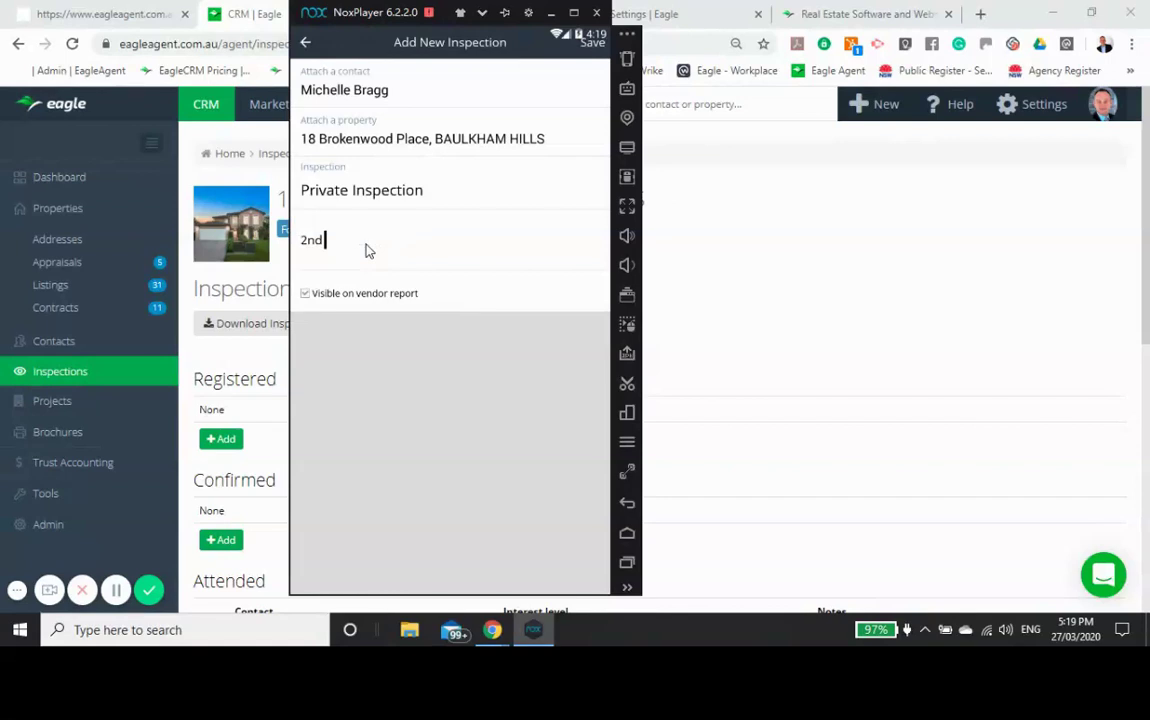
text( inspection)
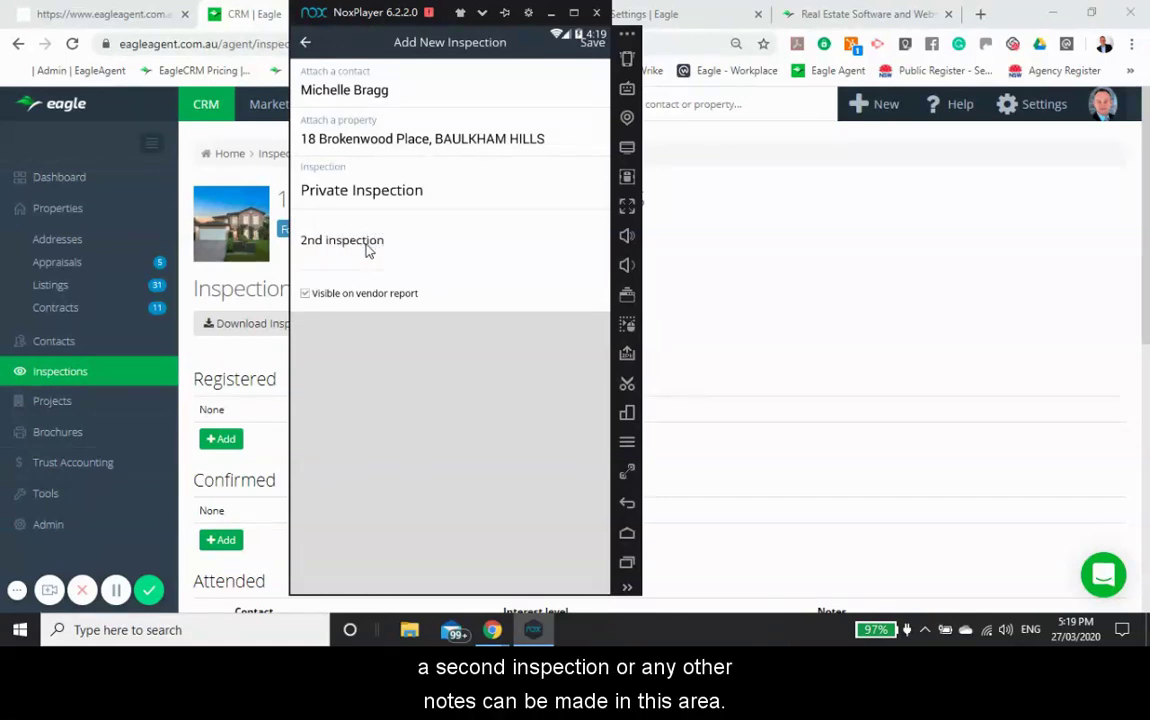
click(592, 43)
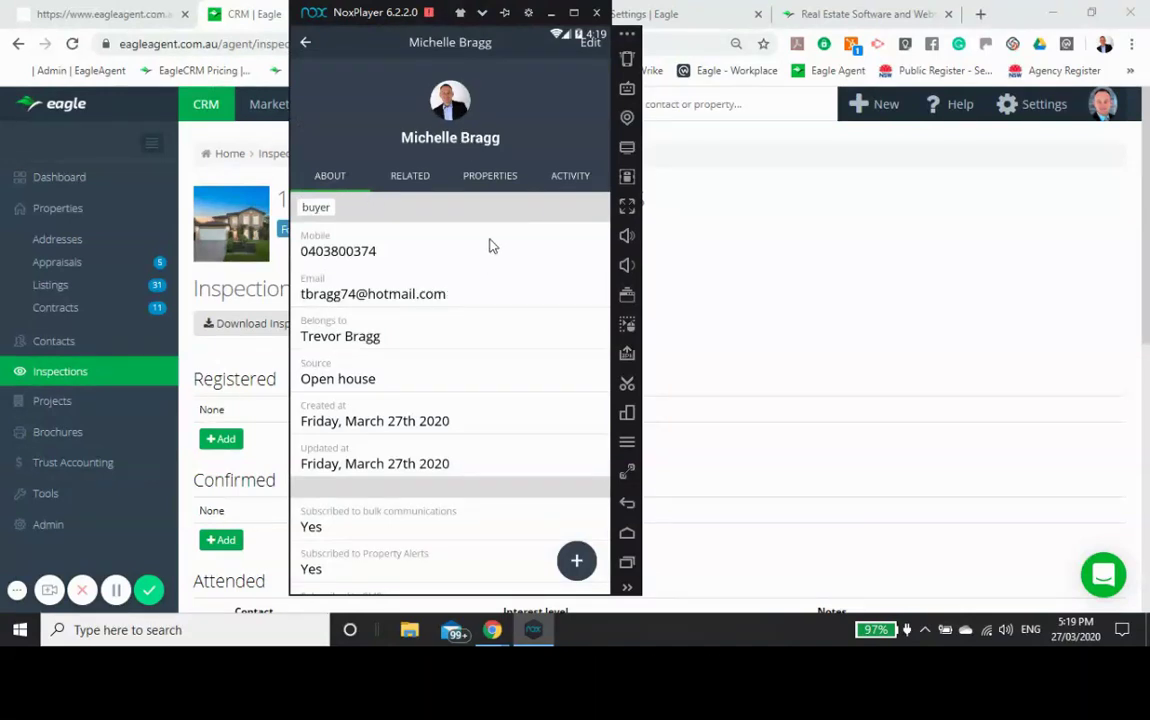
Step: Check the contact's PROPERTIES tab, then scroll through the ACTIVITY feed
click(488, 179)
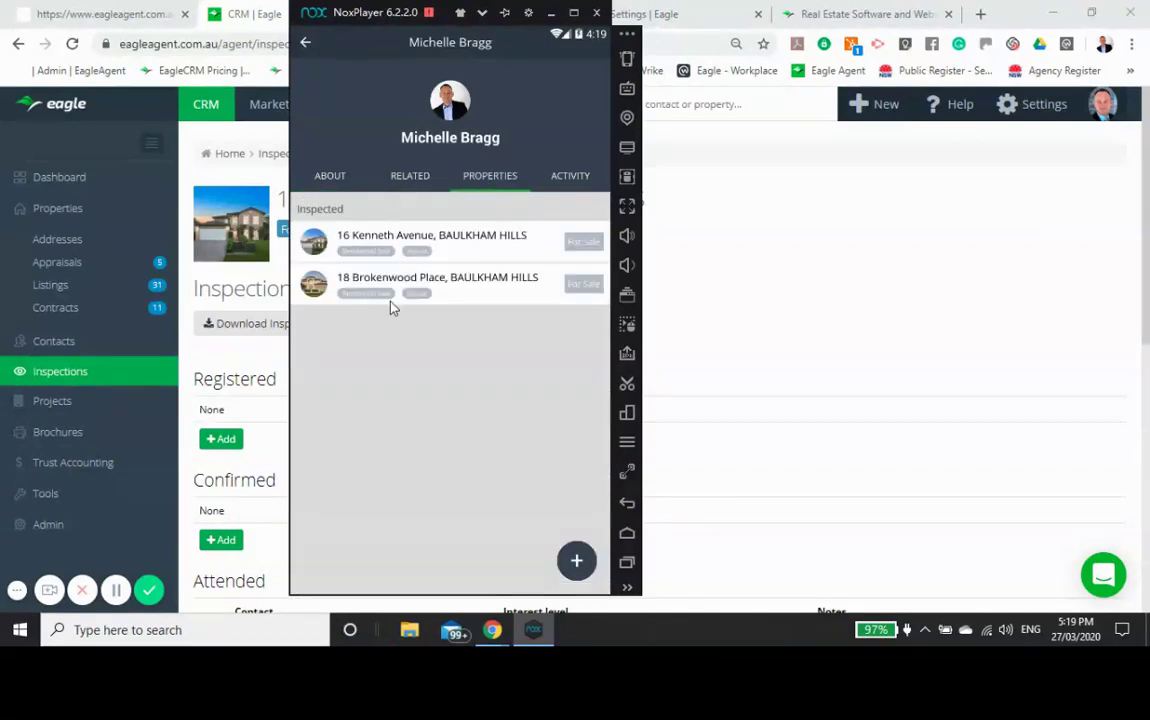
click(568, 180)
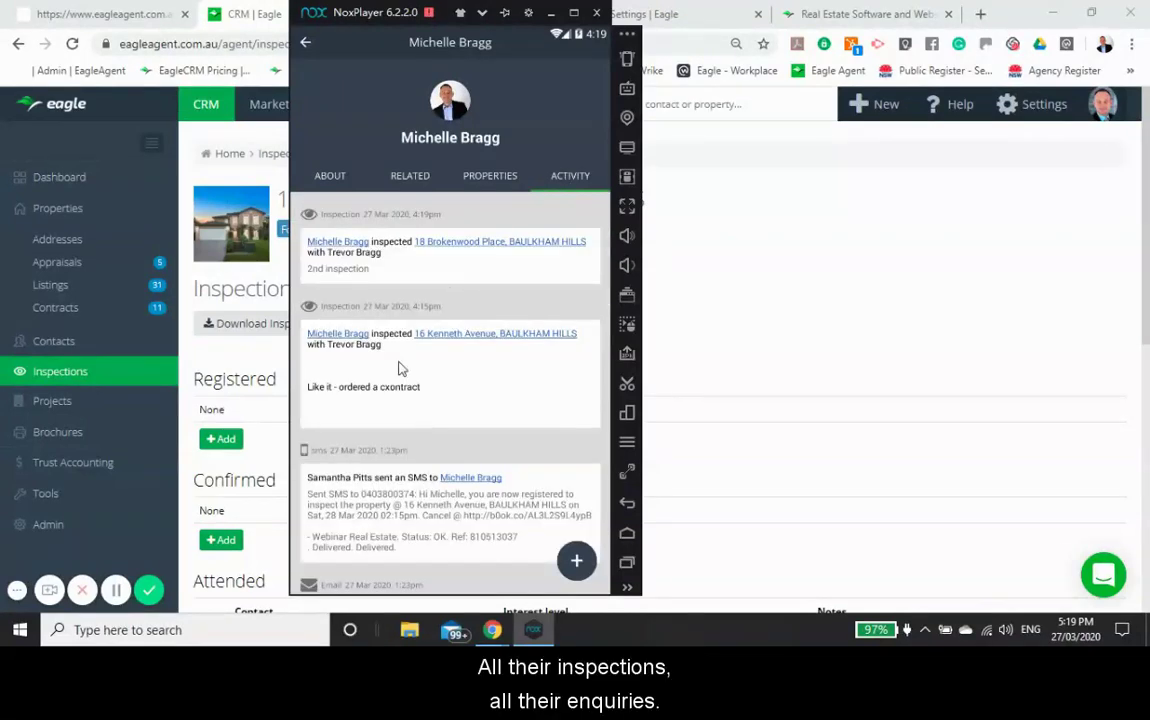
scroll(426, 424, down, 5)
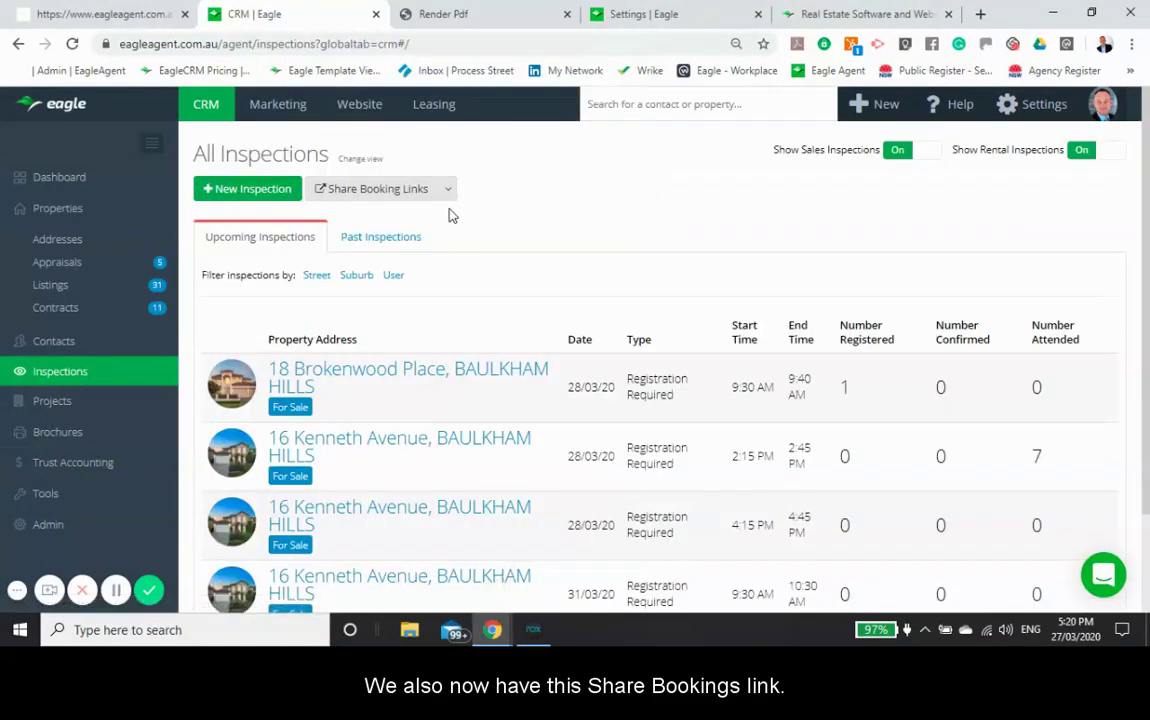
Step: Choose Residential Sales & Land Listings from the Share Booking Links dropdown
click(447, 192)
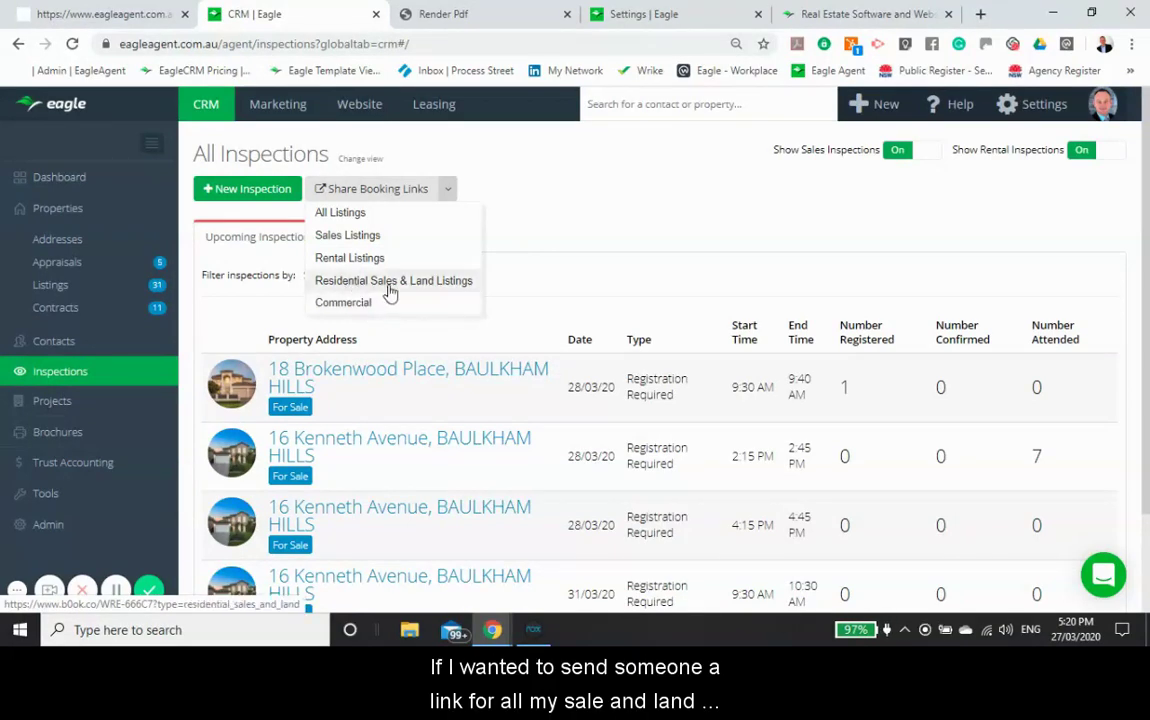
click(390, 290)
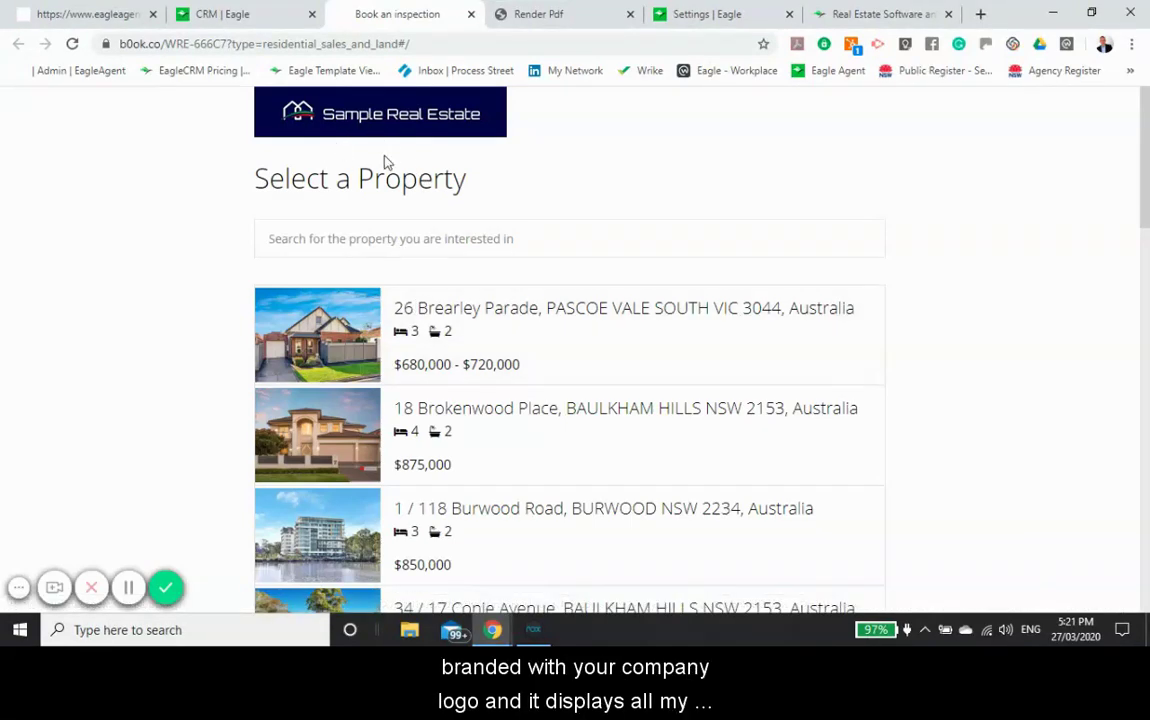
scroll(357, 193, down, 1)
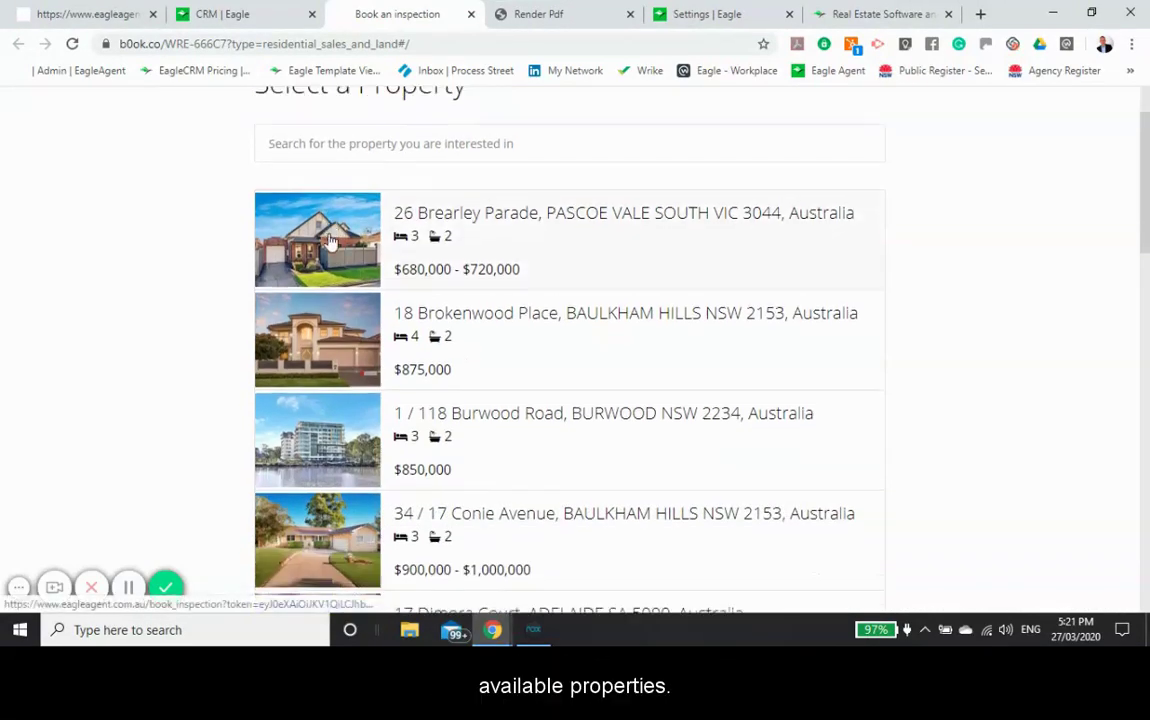
scroll(330, 244, down, 2)
scroll(330, 243, down, 1)
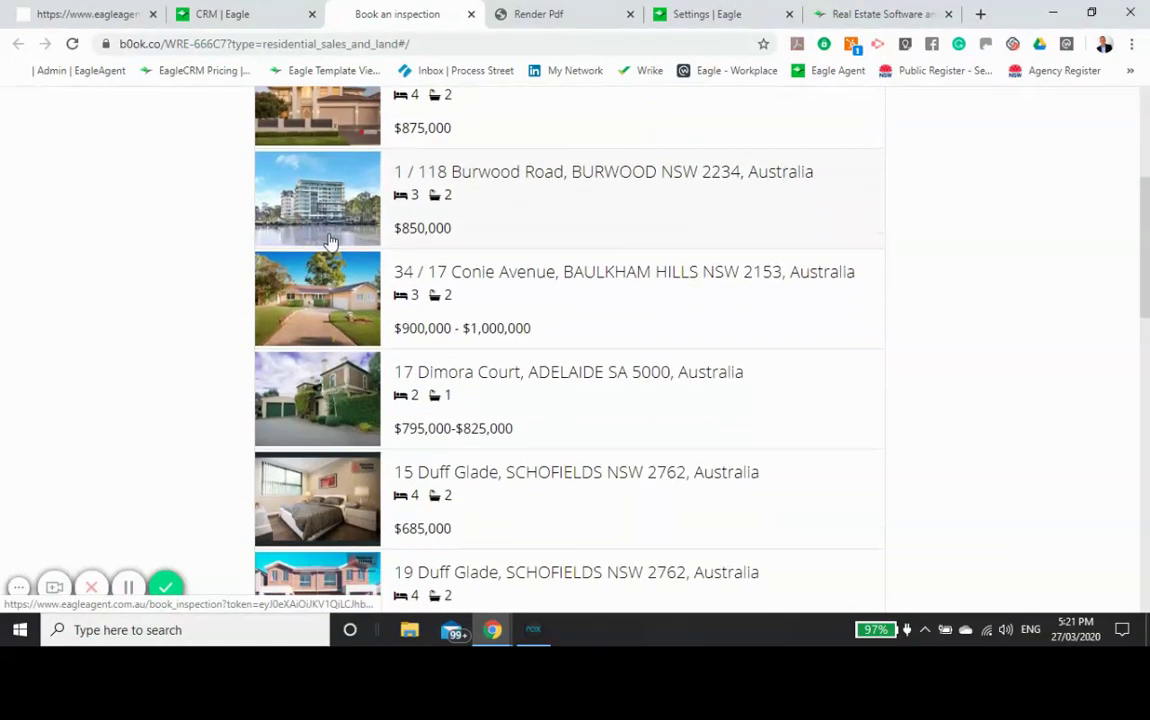
scroll(335, 385, up, 4)
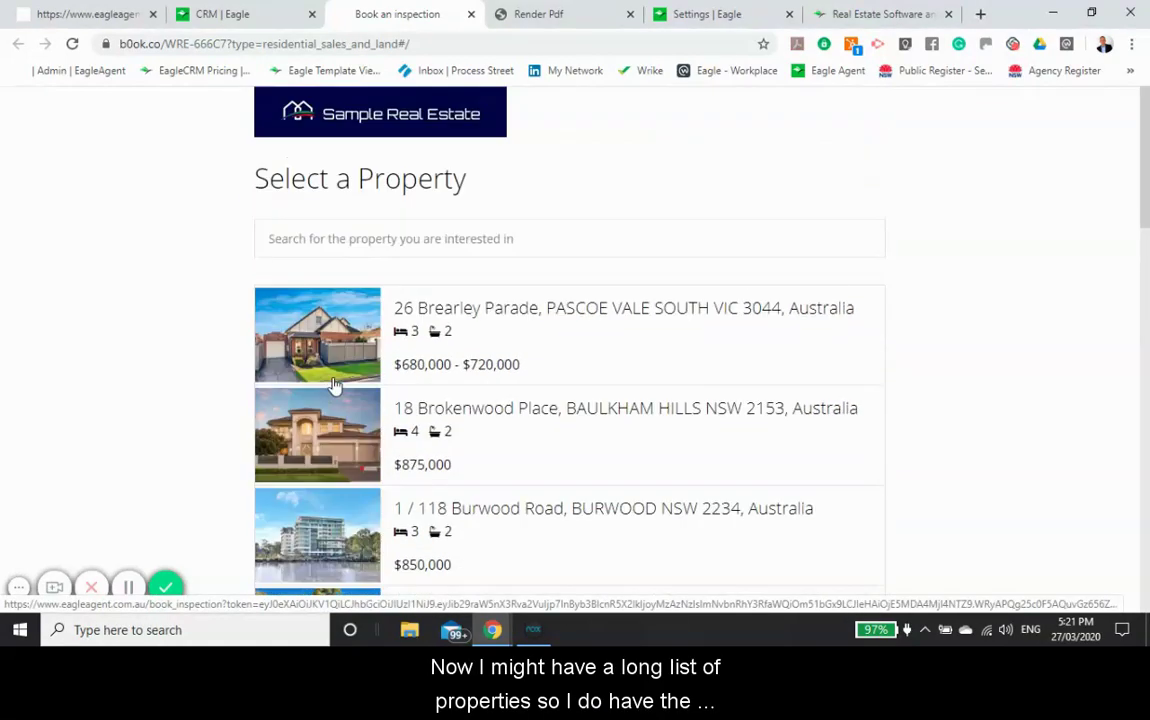
click(278, 237)
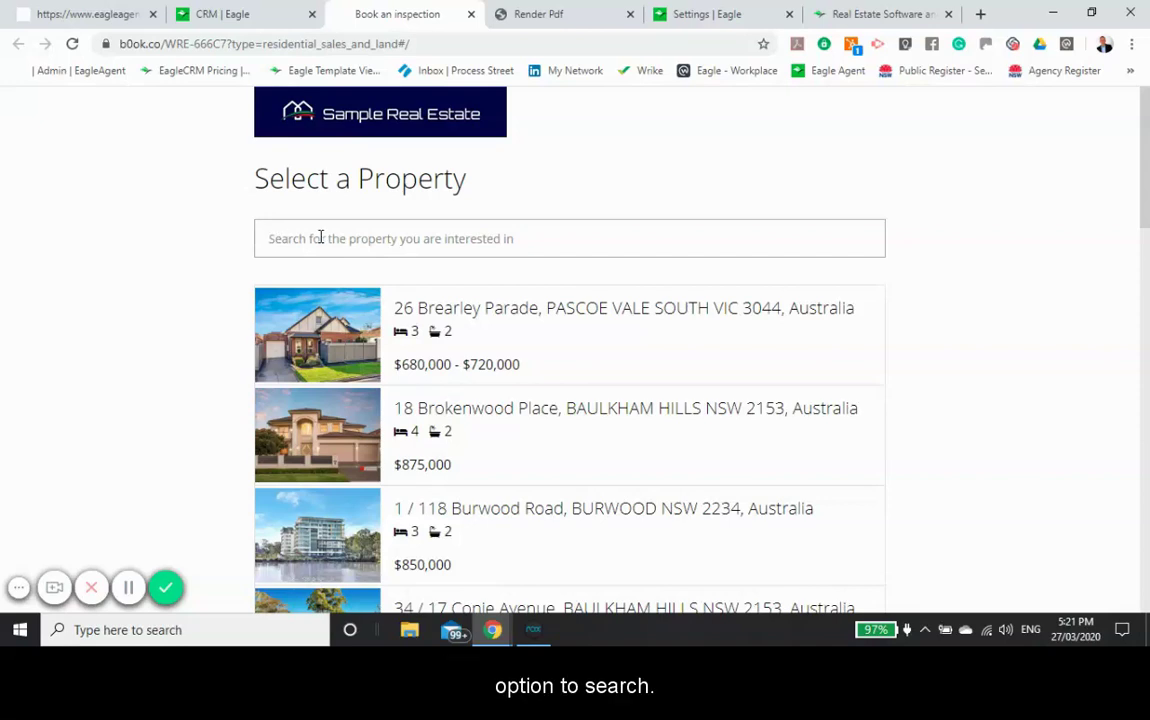
text(18)
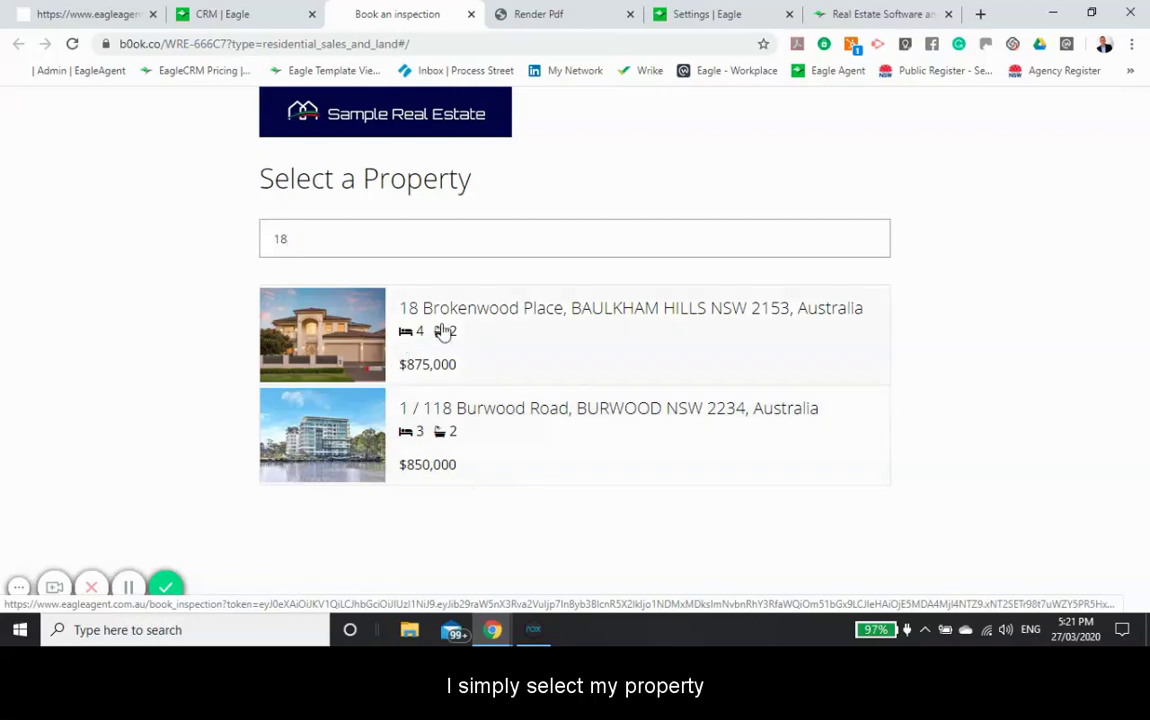
click(440, 318)
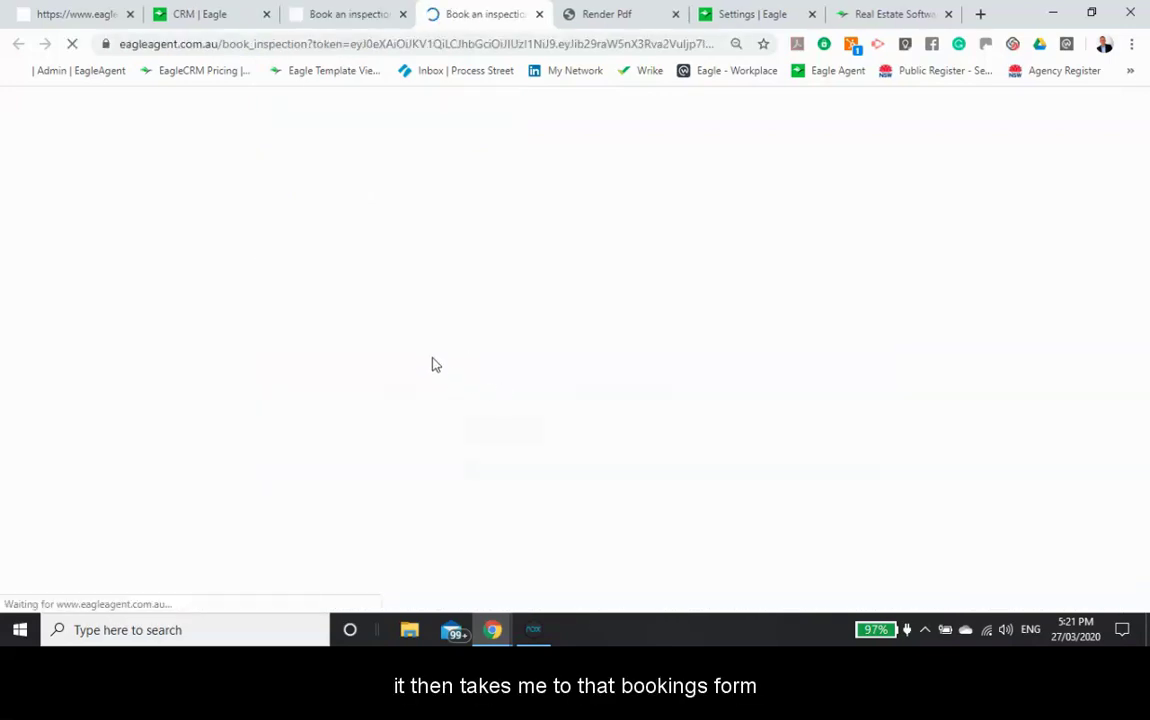
Step: Book Saturday 4 April 2020, 9:45–9:55 AM, then return to the CRM inspections tab
scroll(420, 318, down, 1)
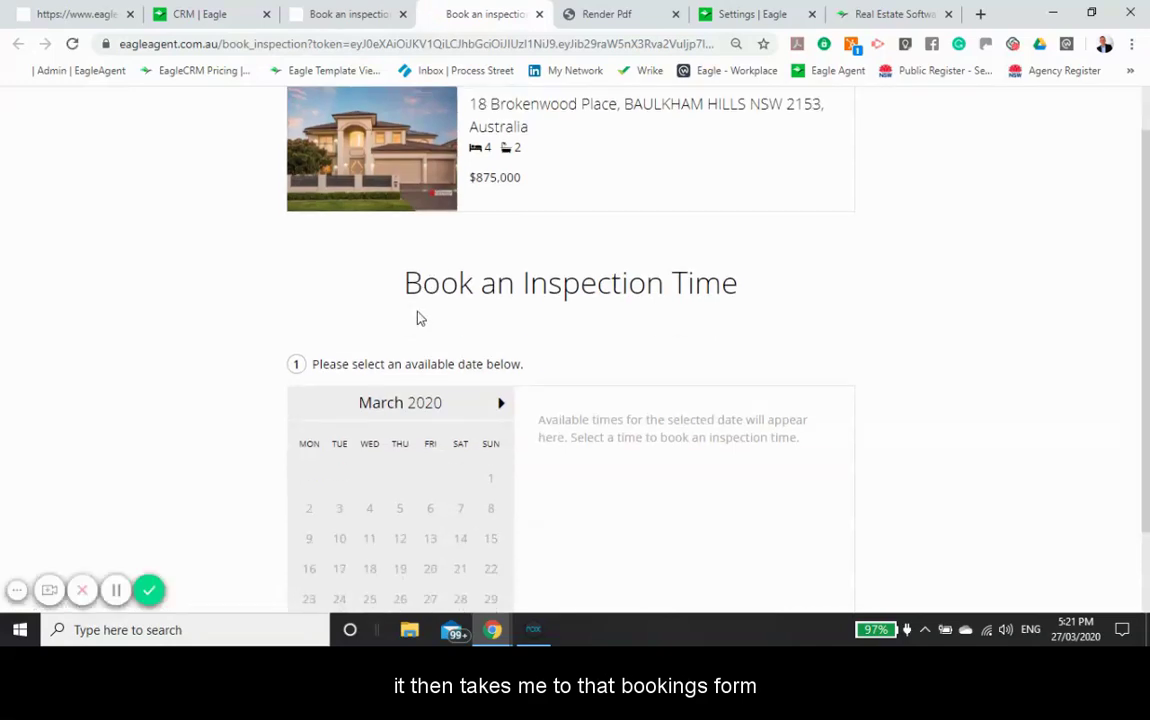
scroll(420, 318, down, 1)
click(501, 317)
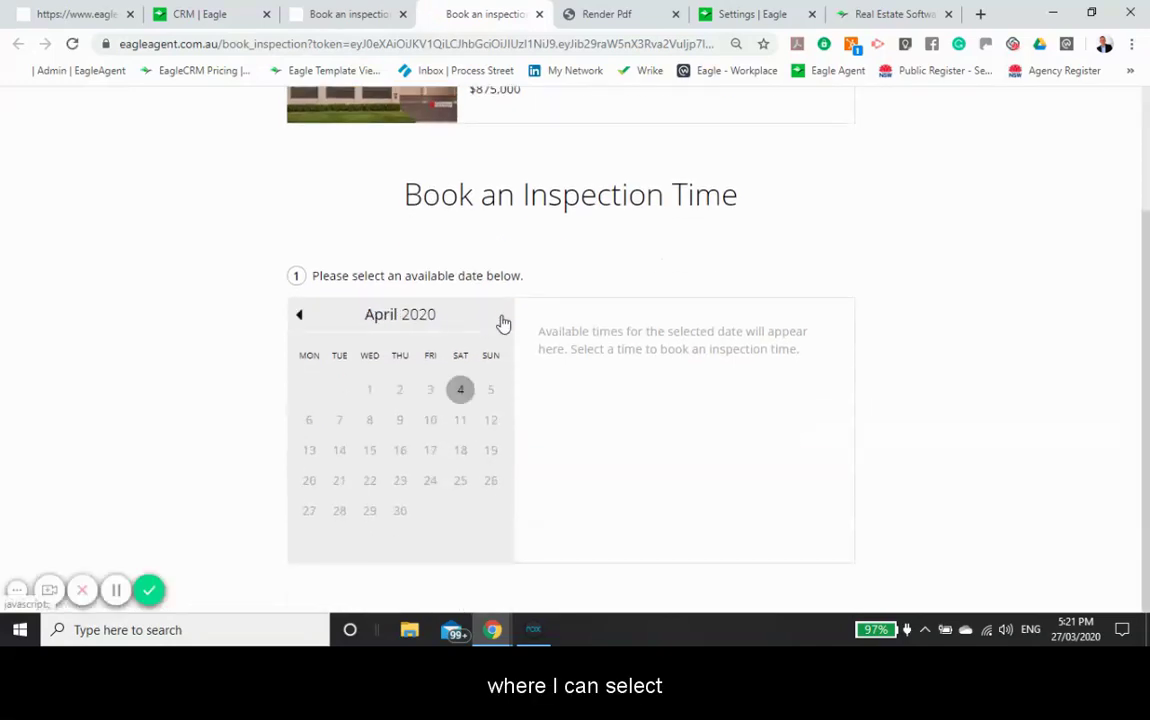
click(462, 392)
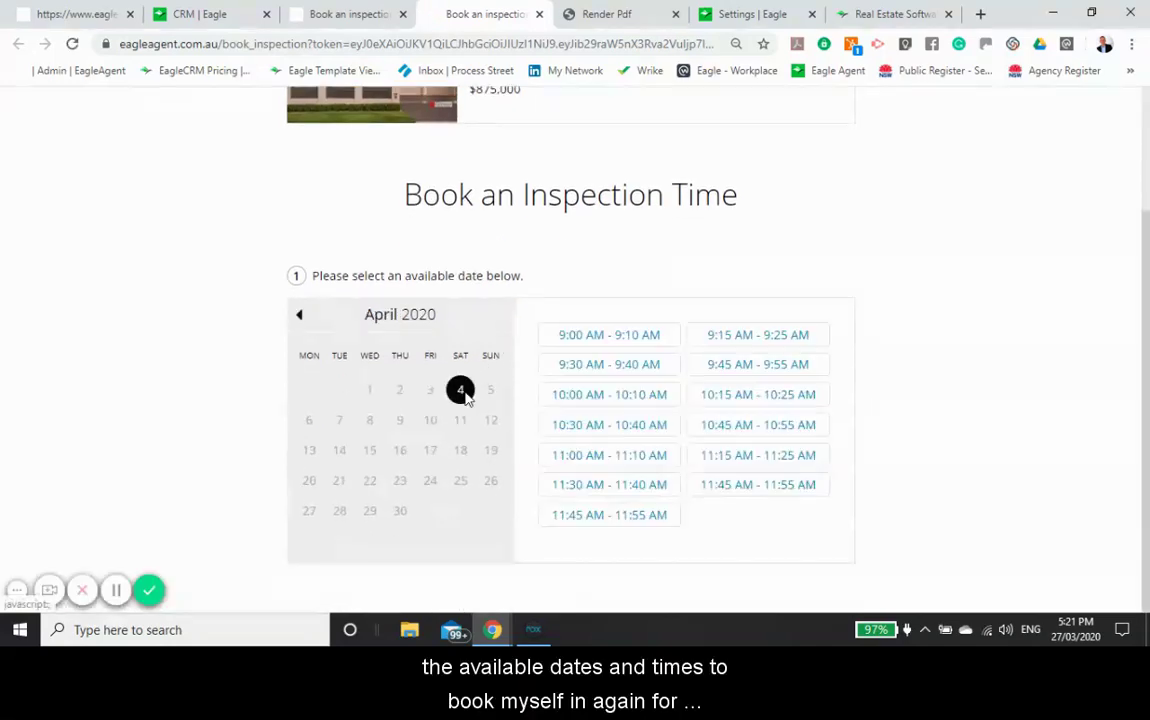
click(743, 366)
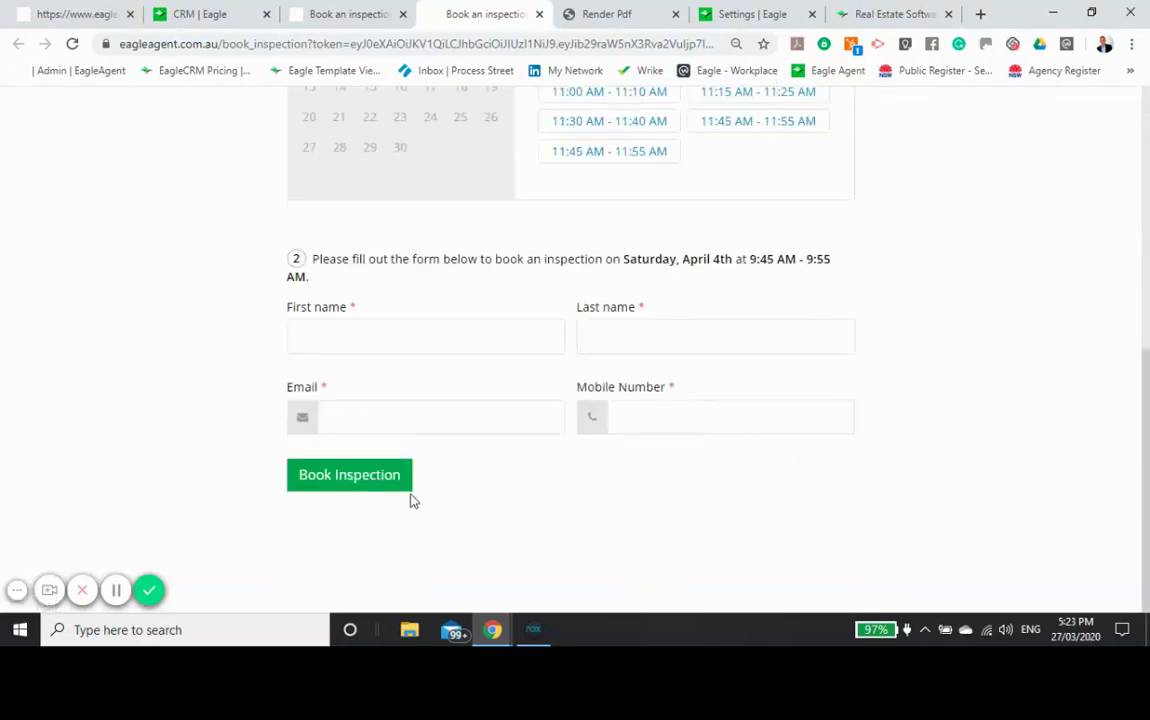
click(215, 14)
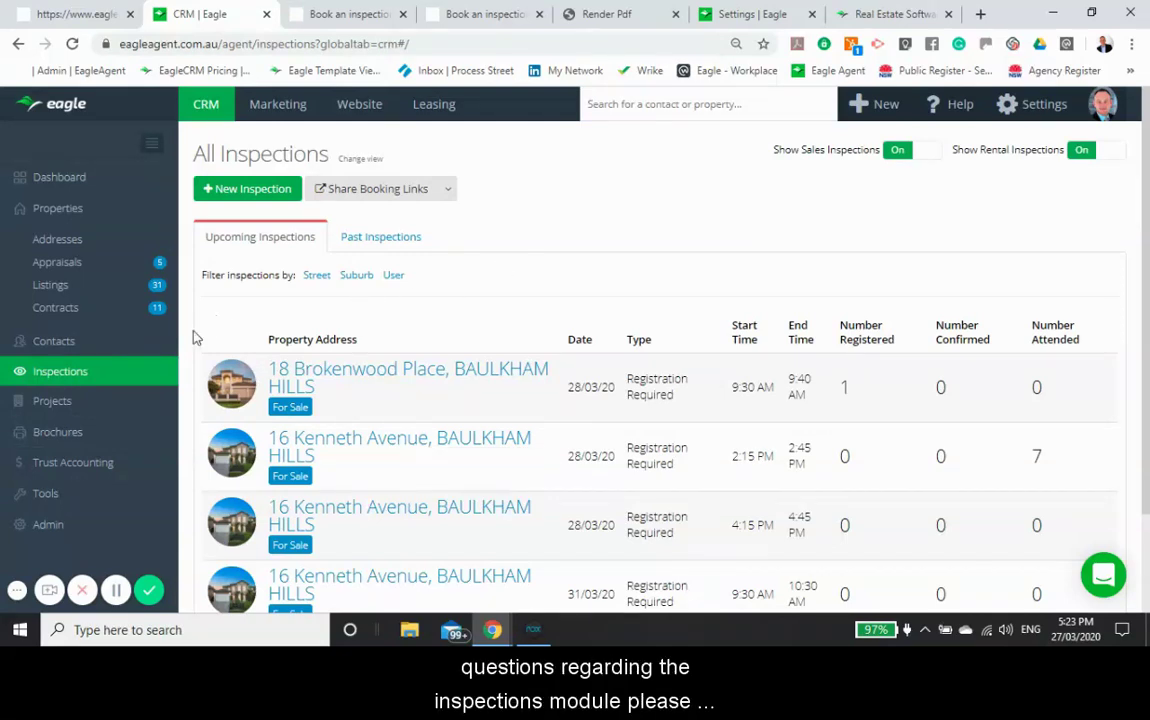
Step: Switch to the Real Estate Software tab showing the geteagle.com.au site
click(891, 15)
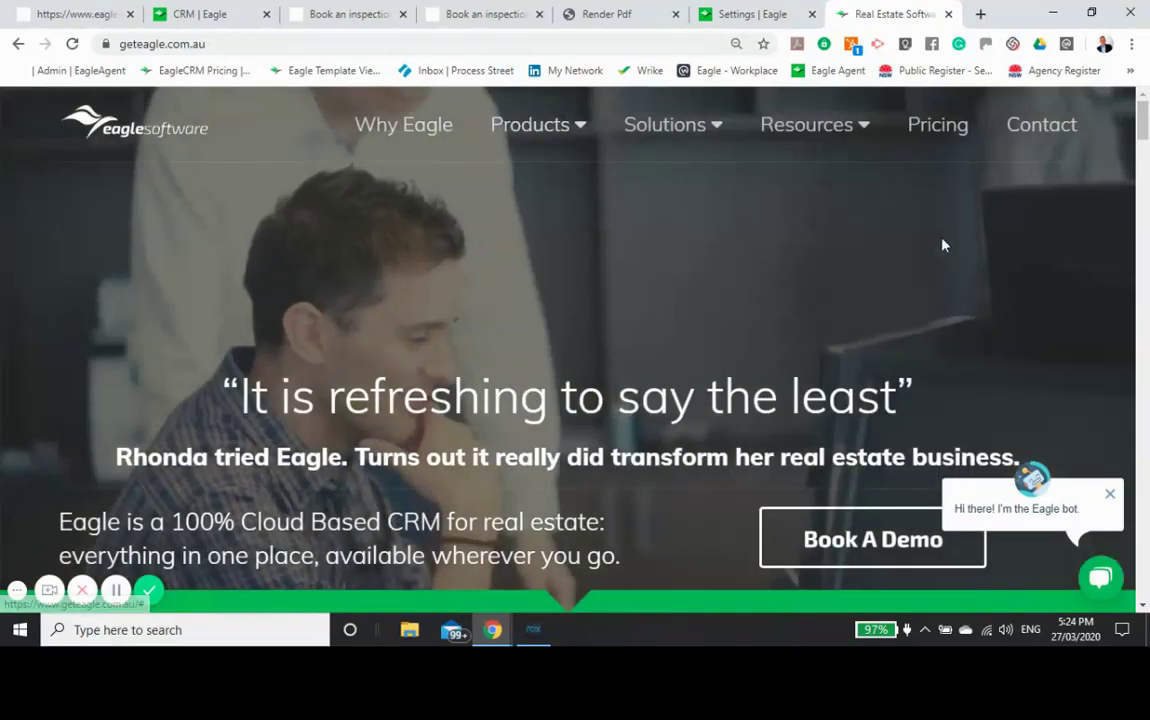
Step: Go to the Contact page and scroll down to the message form
click(1040, 145)
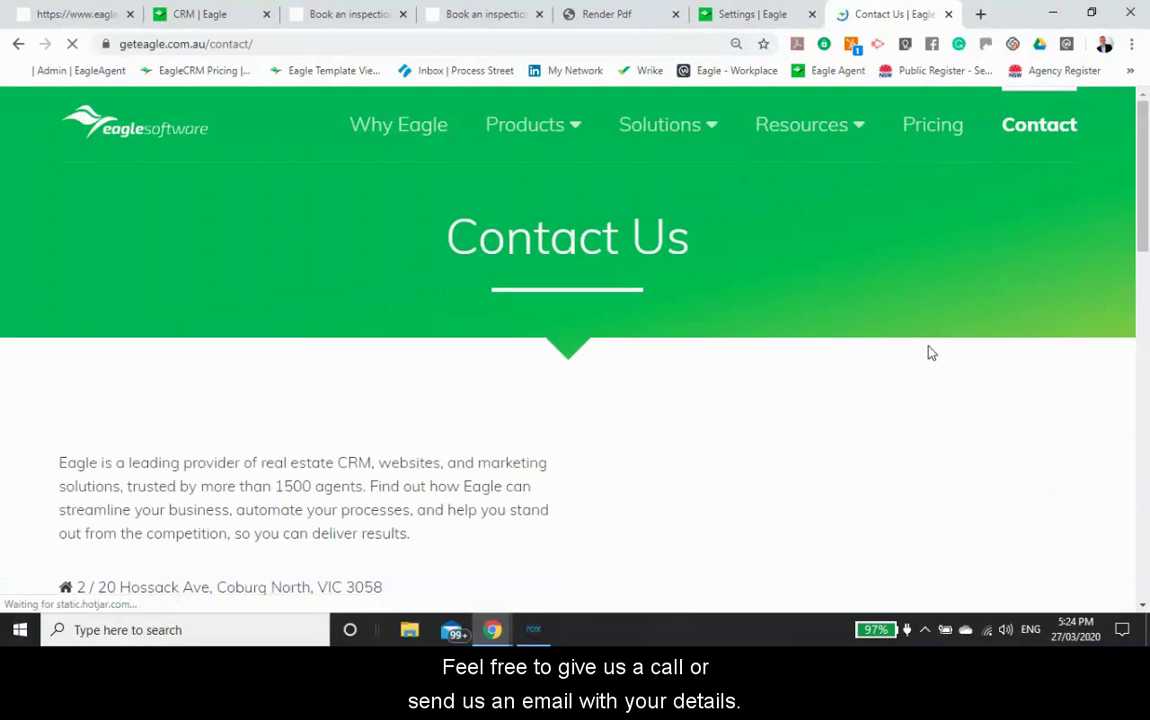
scroll(928, 345, down, 4)
scroll(926, 340, down, 1)
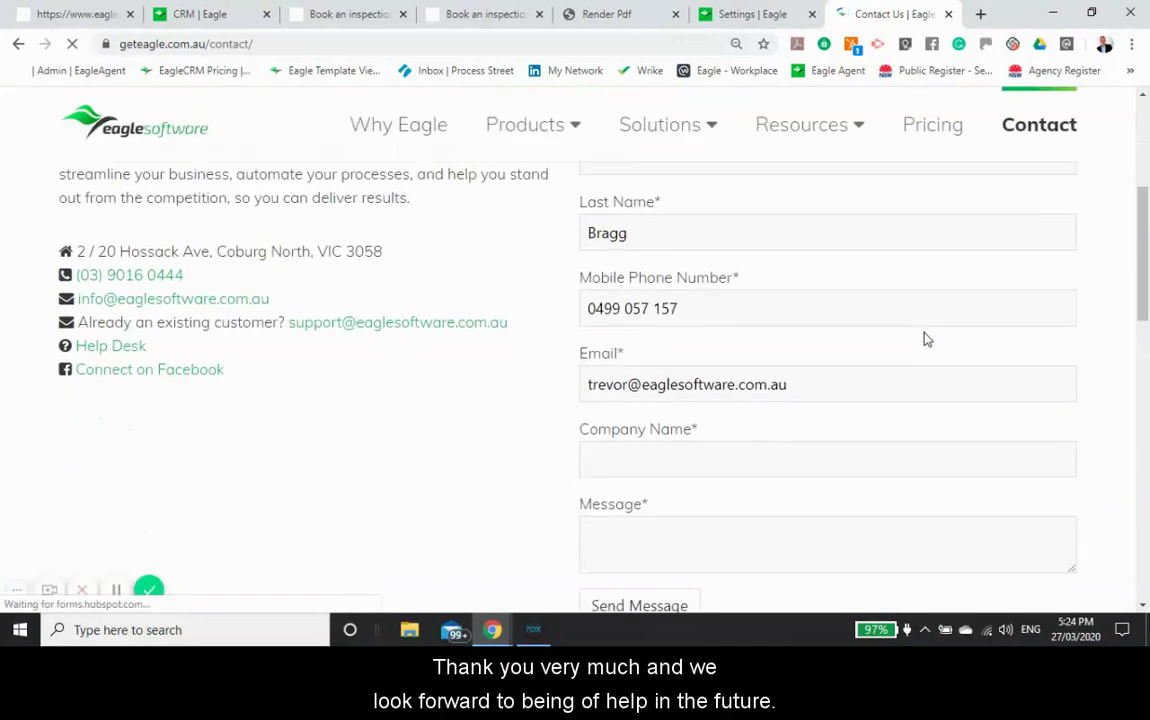